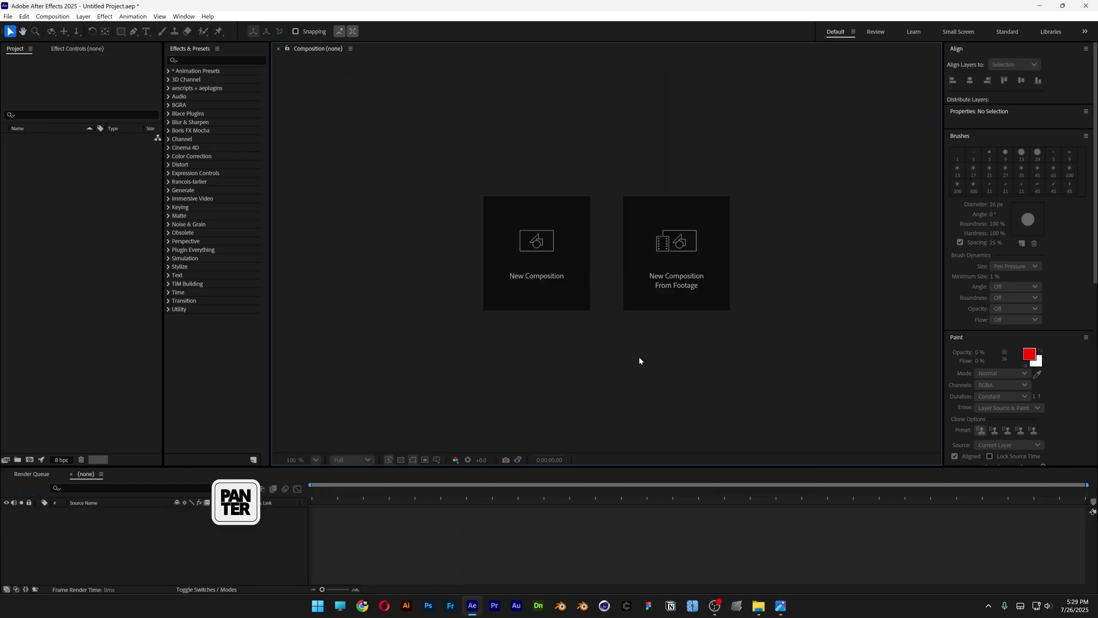
Create a composition named 'BG Spectrum' using the HD 1920x1080, 29.97 fps preset, 0:00:15:00 long.
{"action": "left_click", "coordinate": [579, 295]}
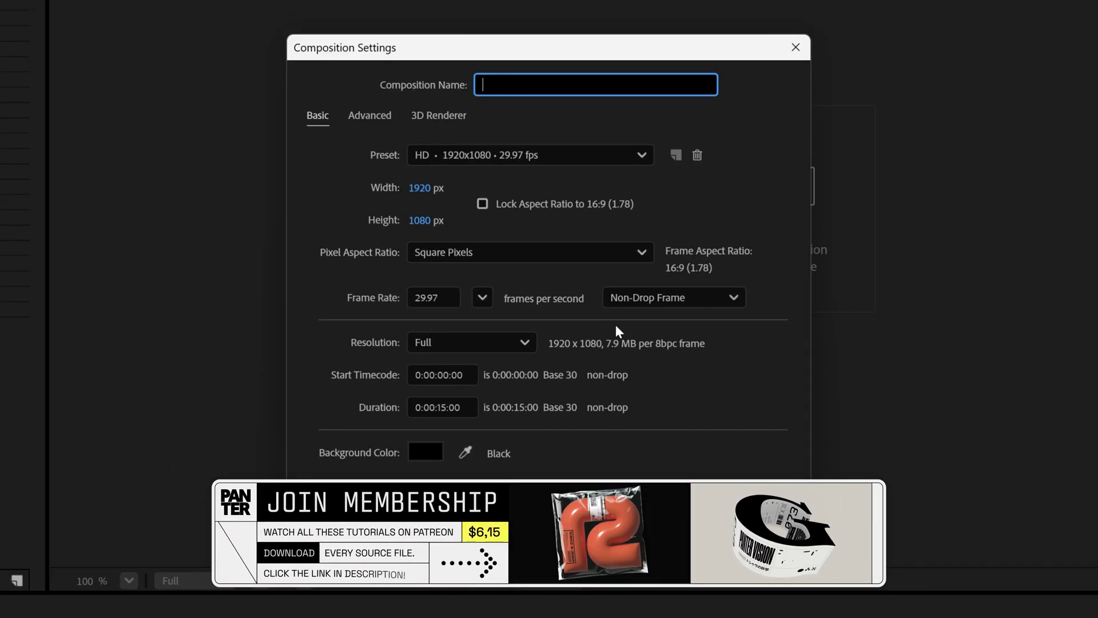
{"action": "type", "text": "BG Spectrum"}
{"action": "left_click", "coordinate": [574, 155]}
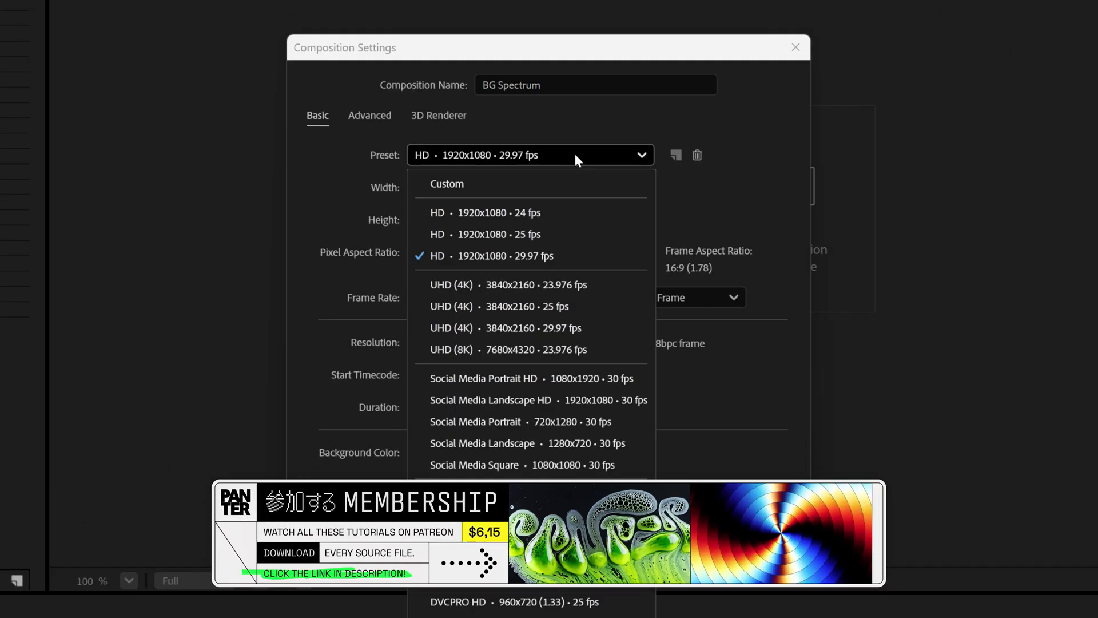
{"action": "left_click", "coordinate": [560, 255]}
{"action": "left_click_drag", "start_coordinate": [462, 408], "coordinate": [416, 407]}
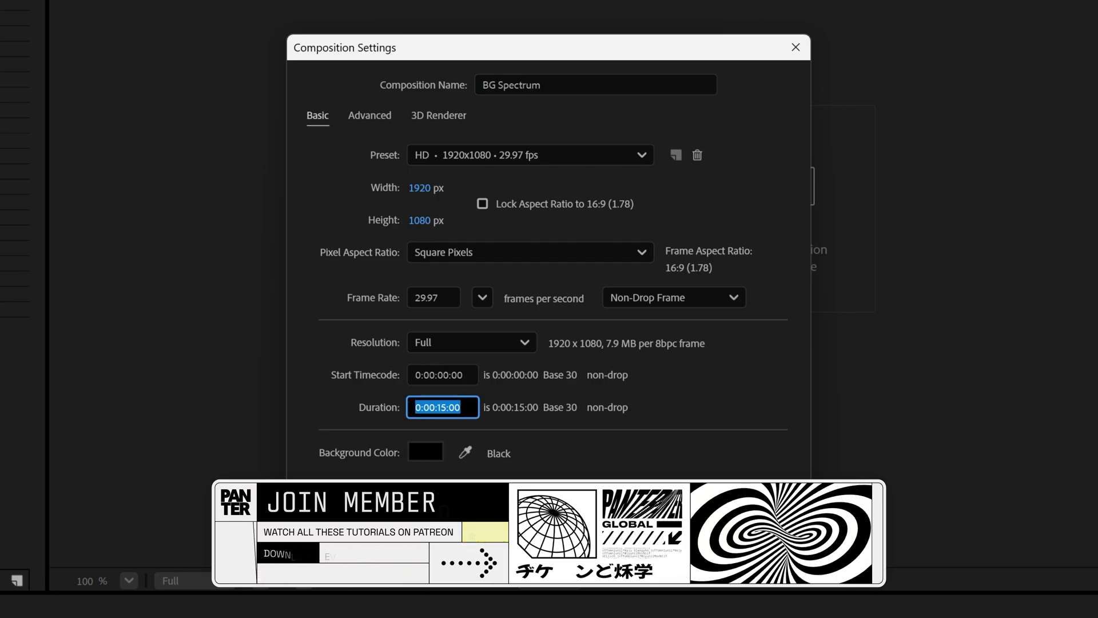
{"action": "key", "text": "Return"}
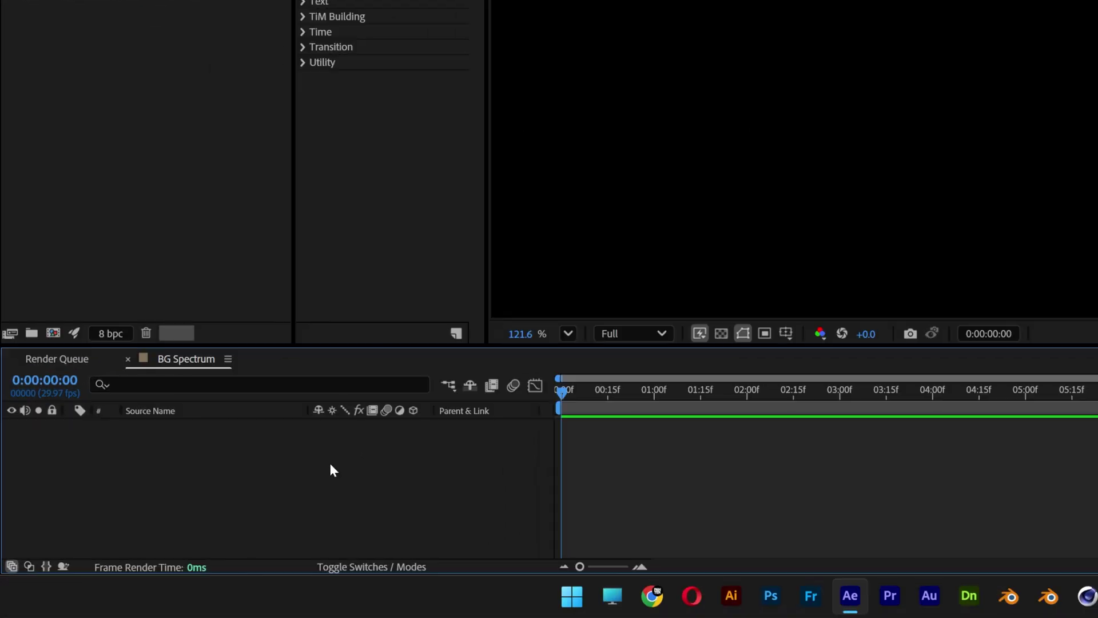
Add a new black 1920x1080 solid layer named 'FX' to the composition.
{"action": "right_click", "coordinate": [329, 465]}
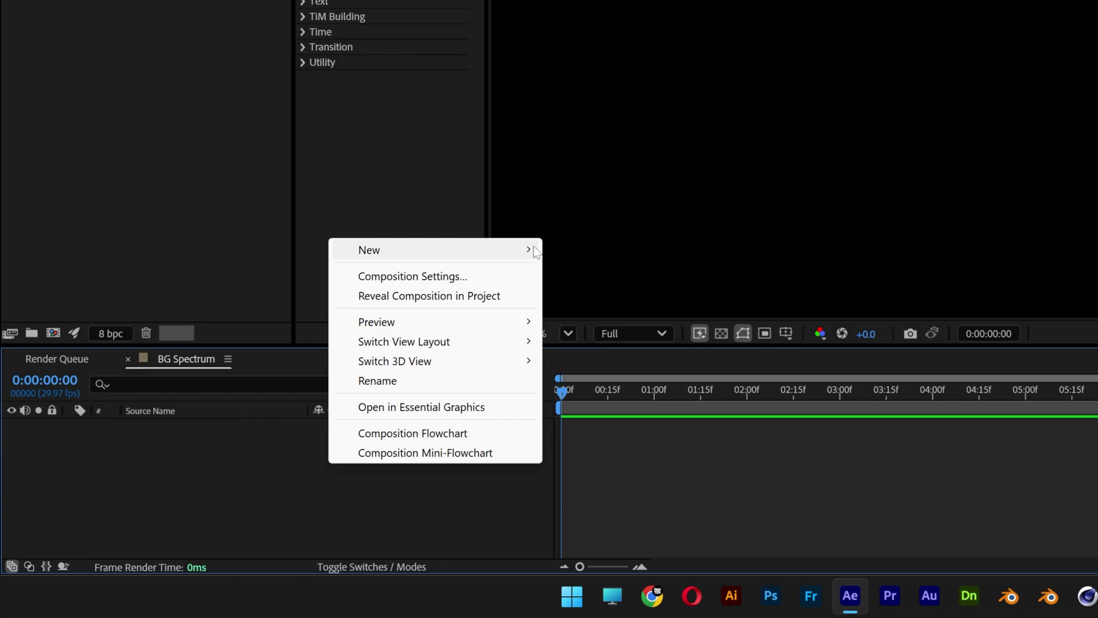
{"action": "mouse_move", "coordinate": [524, 248]}
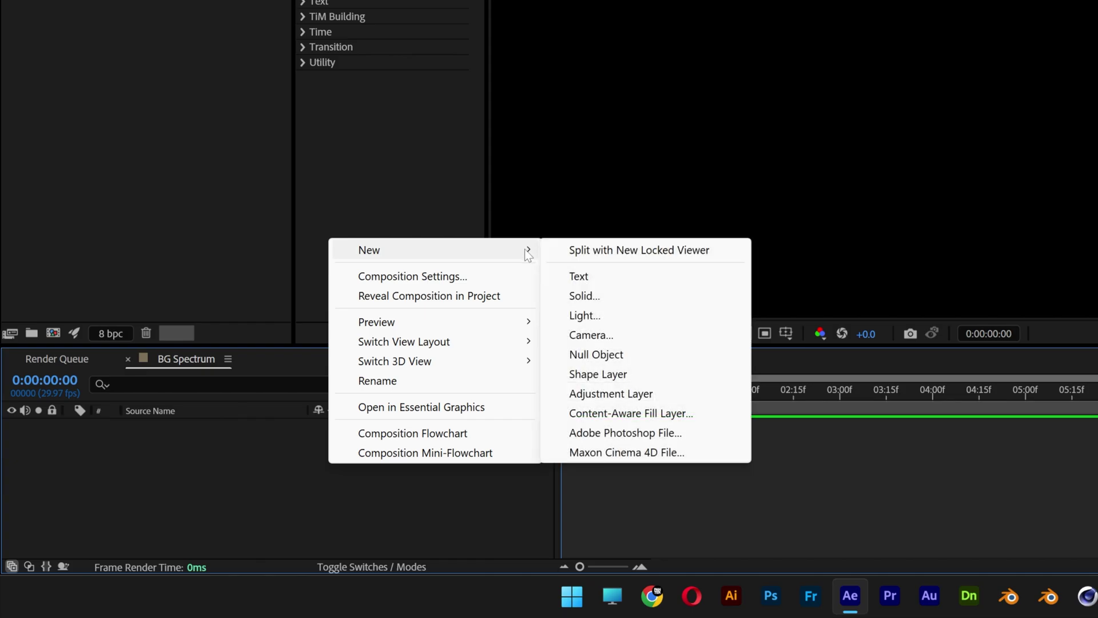
{"action": "left_click", "coordinate": [600, 298]}
{"action": "type", "text": "FX"}
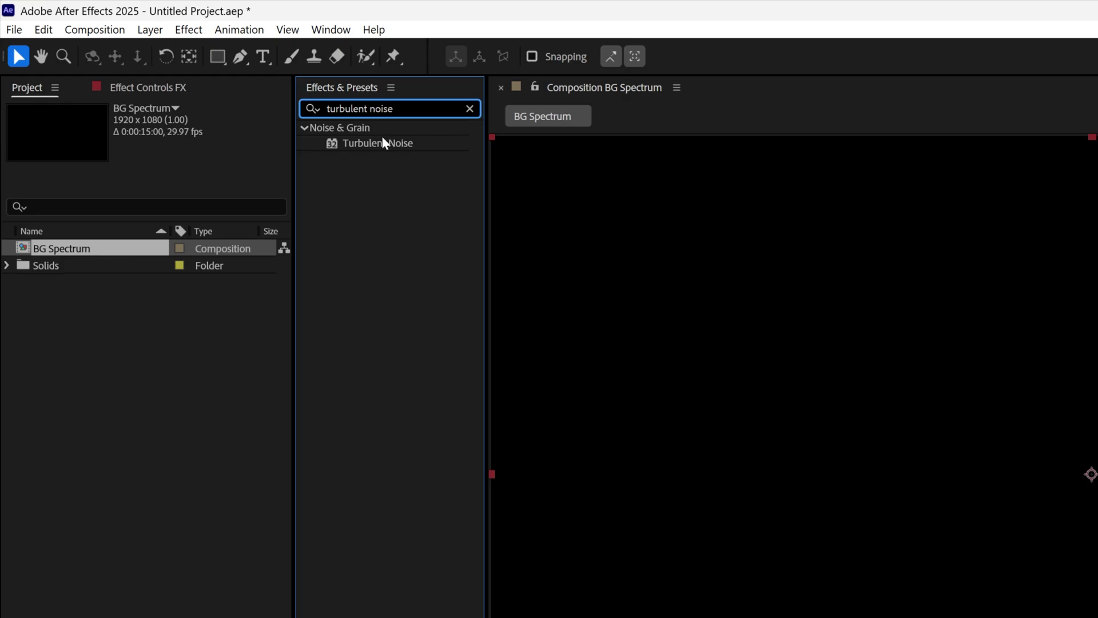
Apply Turbulent Noise to FX and enlarge its Transform Scale to 168.8.
{"action": "left_click_drag", "start_coordinate": [382, 143], "coordinate": [220, 617]}
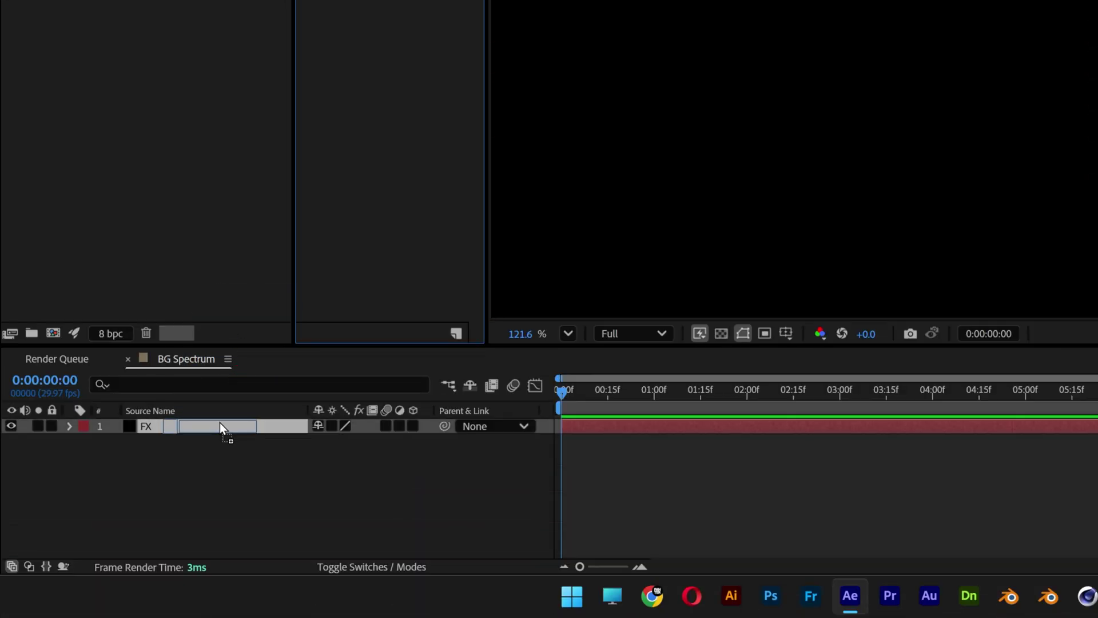
{"action": "left_click_drag", "start_coordinate": [220, 422], "coordinate": [219, 419]}
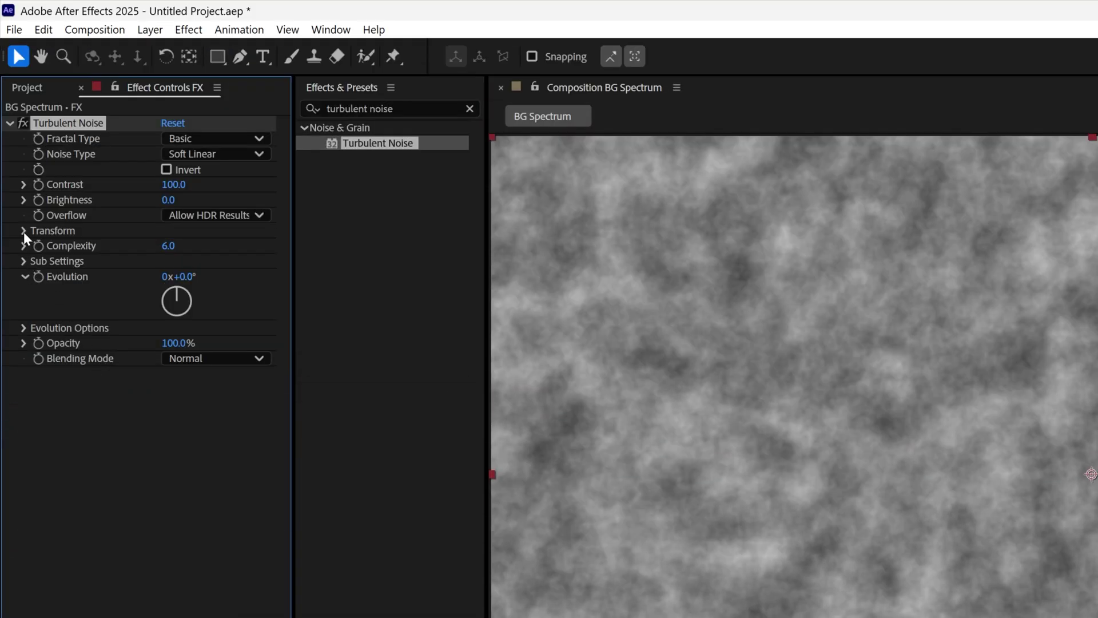
{"action": "left_click", "coordinate": [23, 230]}
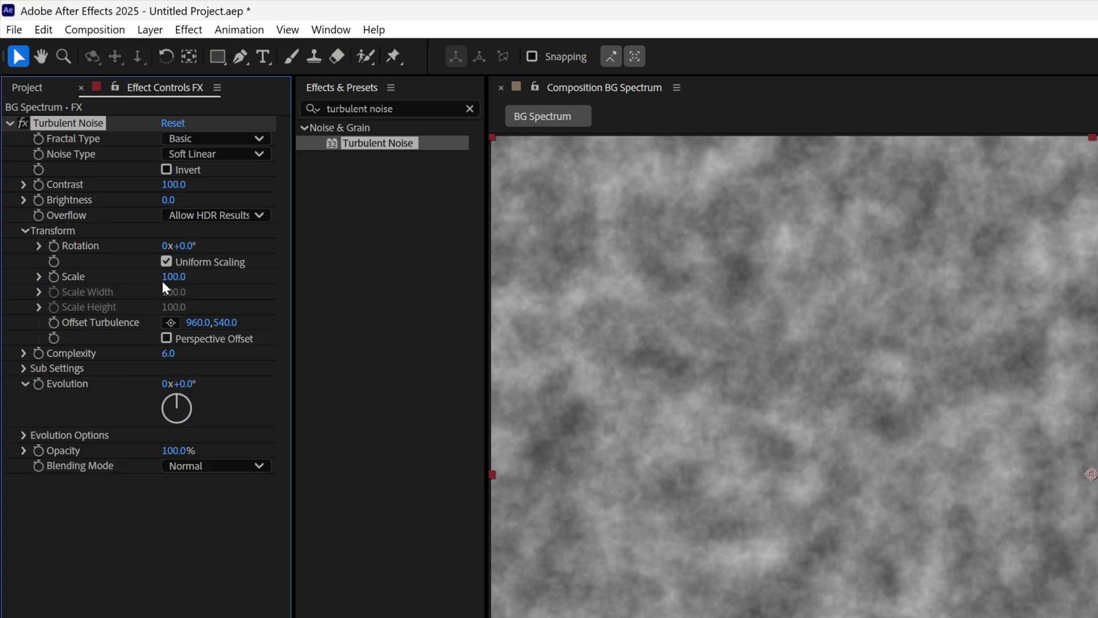
{"action": "left_click", "coordinate": [38, 276]}
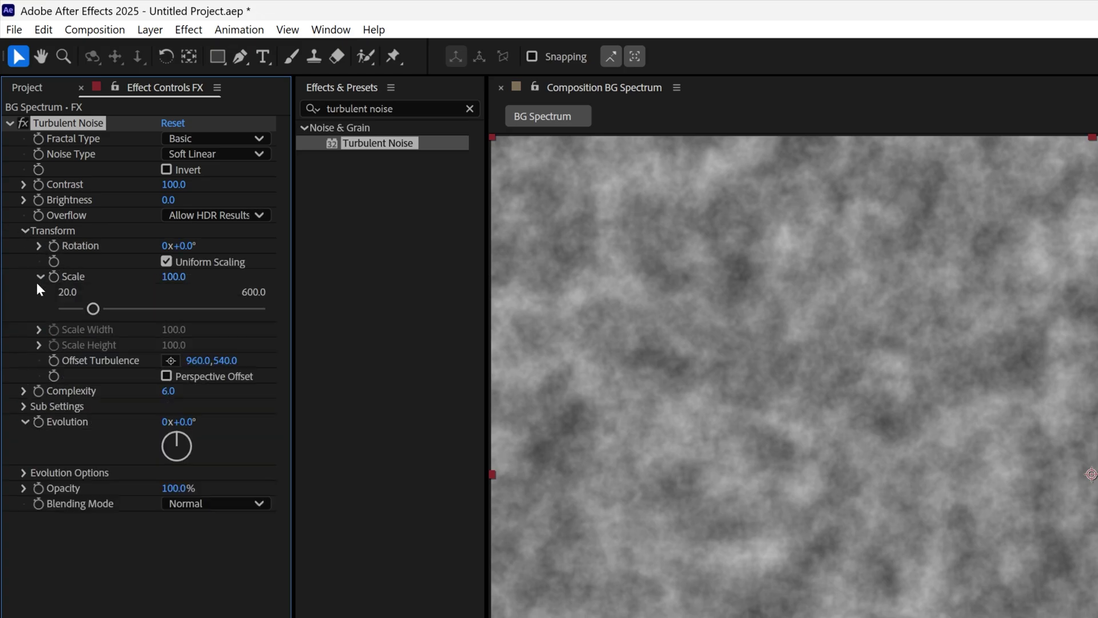
{"action": "left_click_drag", "start_coordinate": [94, 308], "coordinate": [117, 308]}
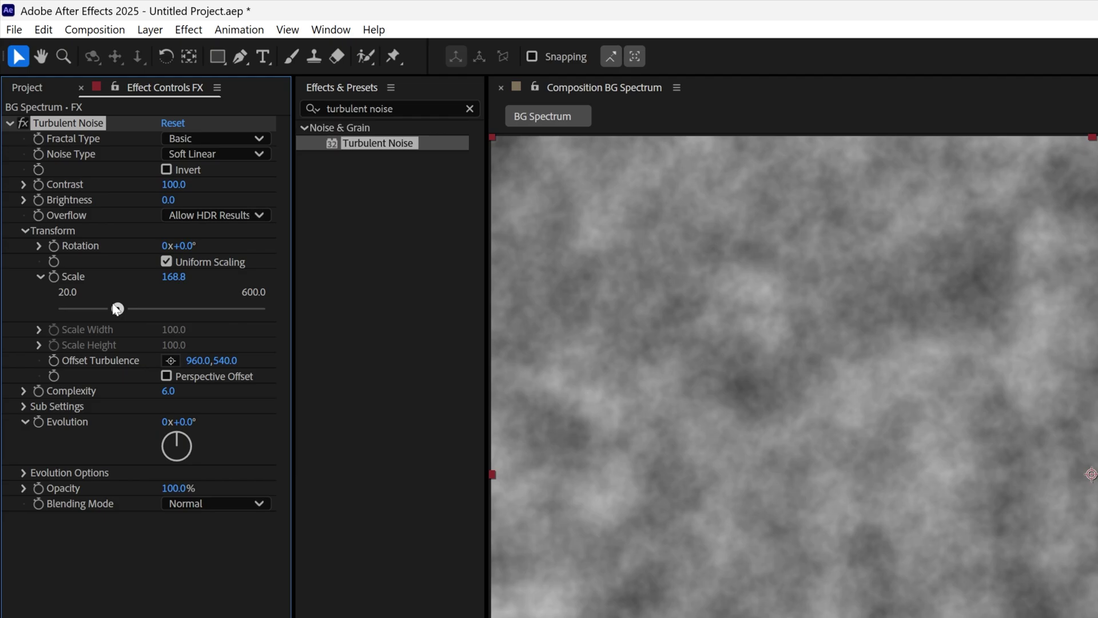
Set the Turbulent Noise Contrast to 600 and Complexity to 1.
{"action": "left_click", "coordinate": [172, 184]}
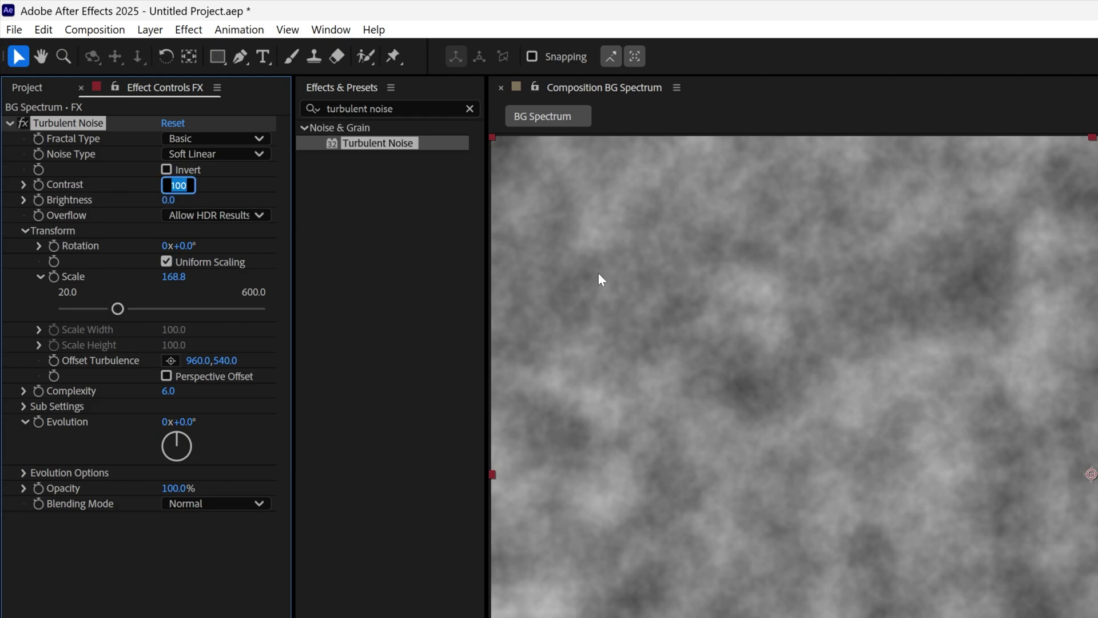
{"action": "type", "text": "600"}
{"action": "key", "text": "Return"}
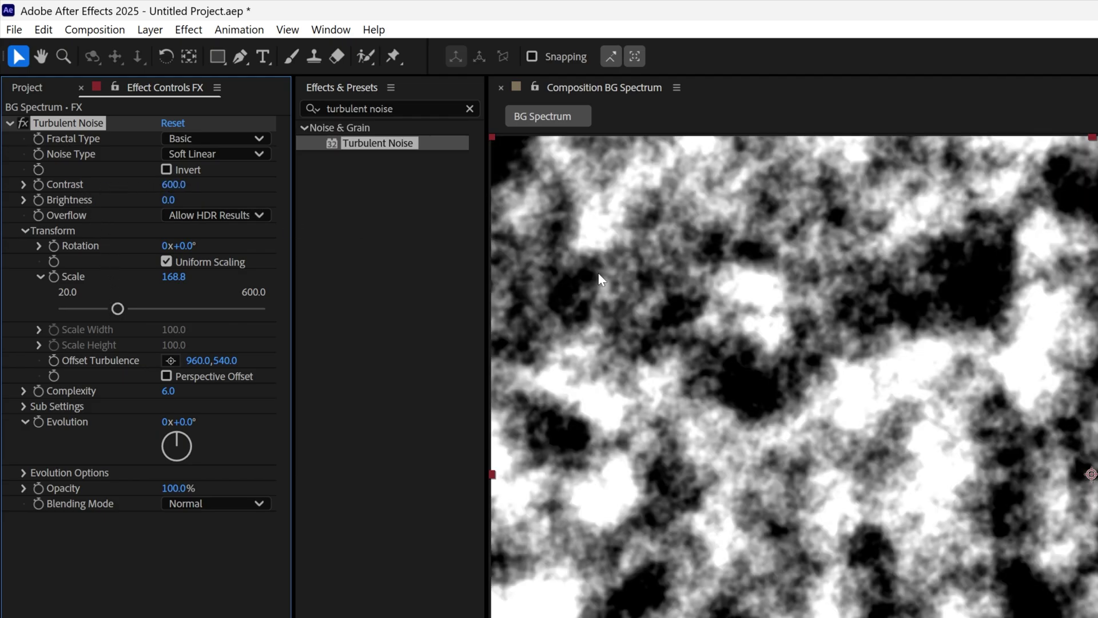
{"action": "left_click", "coordinate": [168, 393]}
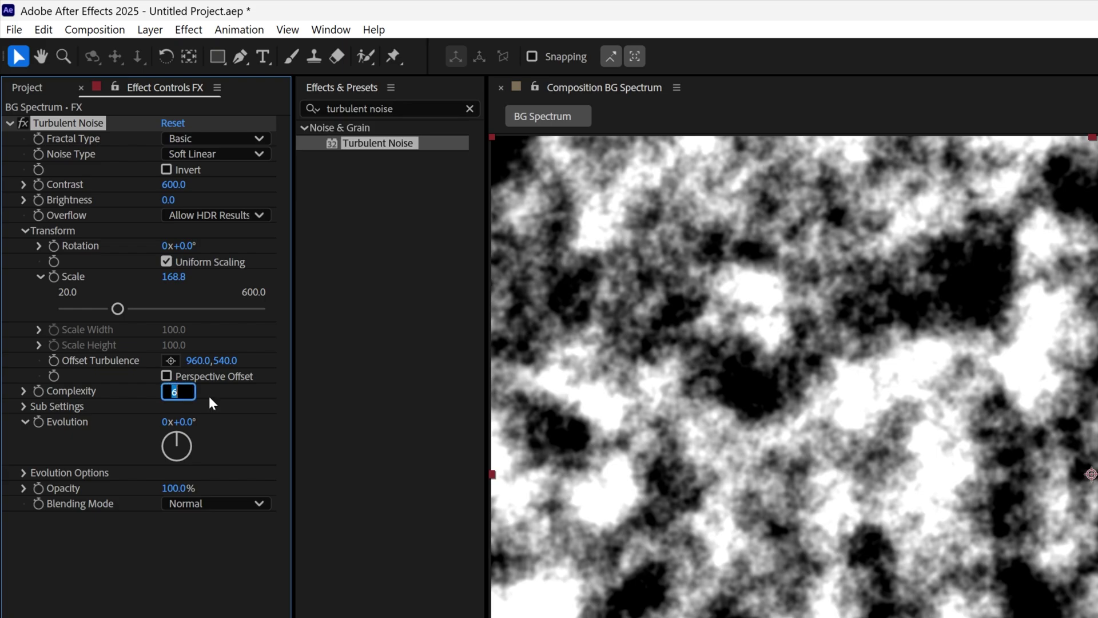
{"action": "type", "text": "1"}
{"action": "key", "text": "Return"}
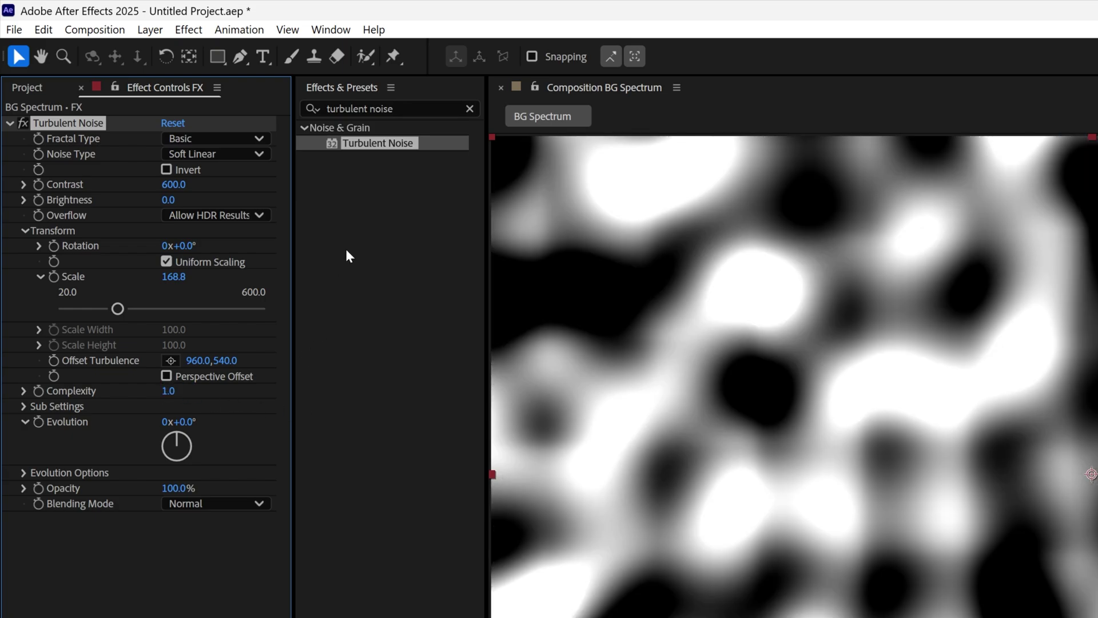
Apply Wave Warp to FX with wave height 70, width 140 and direction 45°.
{"action": "left_click_drag", "start_coordinate": [410, 108], "coordinate": [233, 106]}
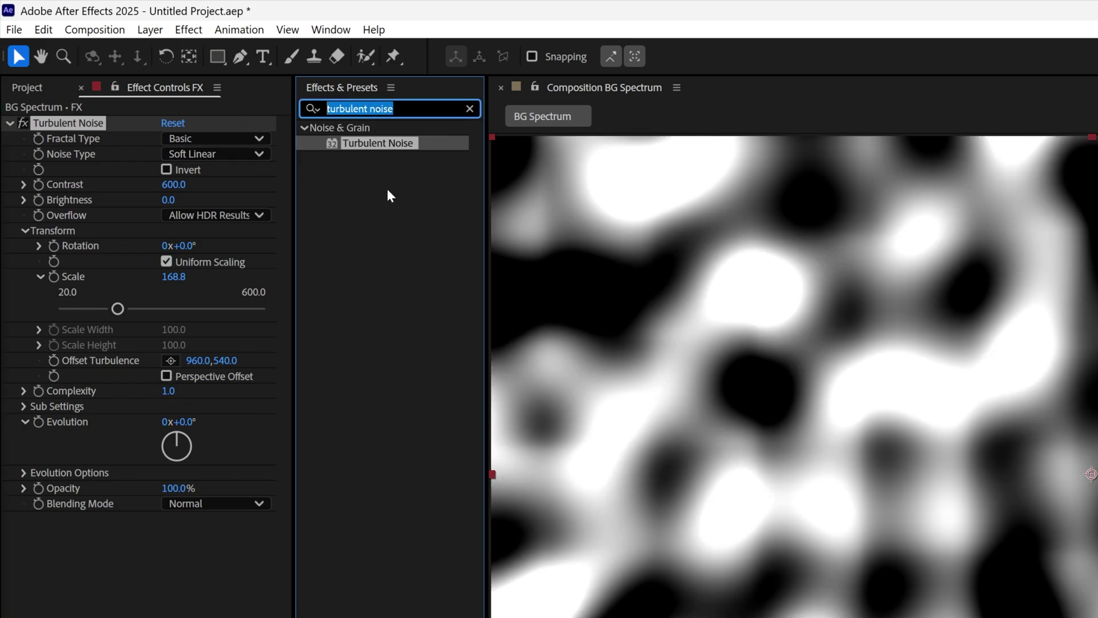
{"action": "type", "text": "wave warp"}
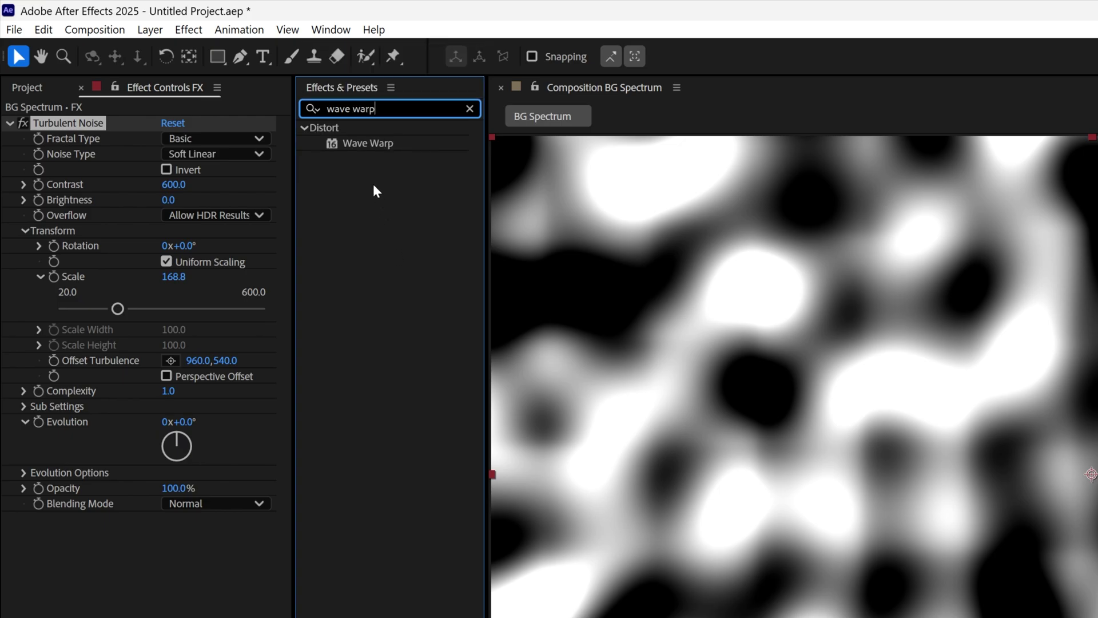
{"action": "left_click_drag", "start_coordinate": [361, 143], "coordinate": [170, 393]}
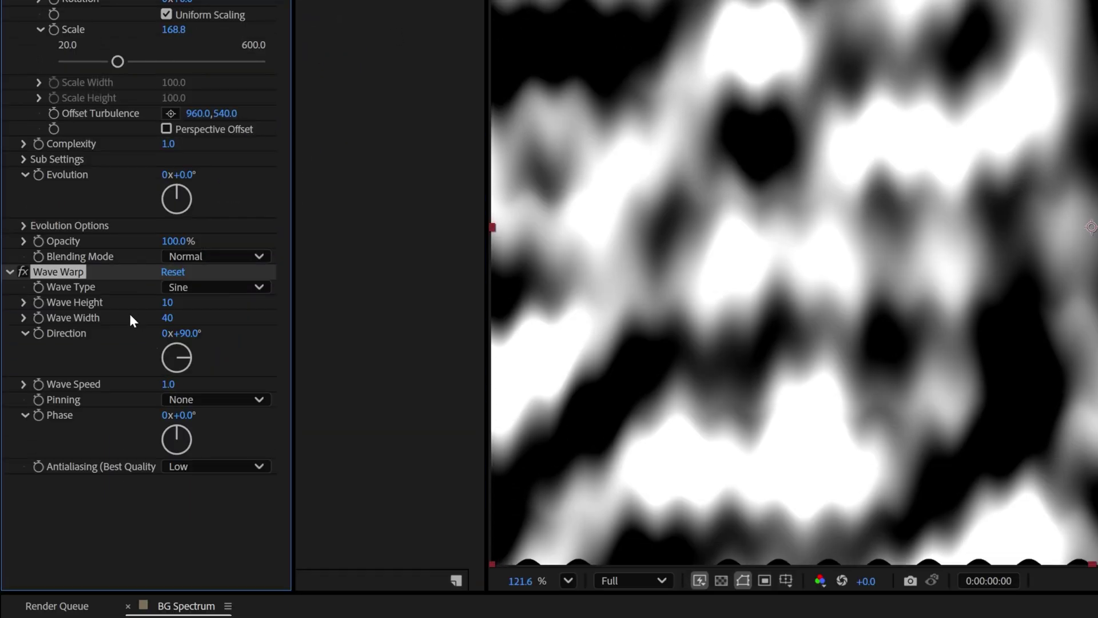
{"action": "left_click", "coordinate": [168, 303]}
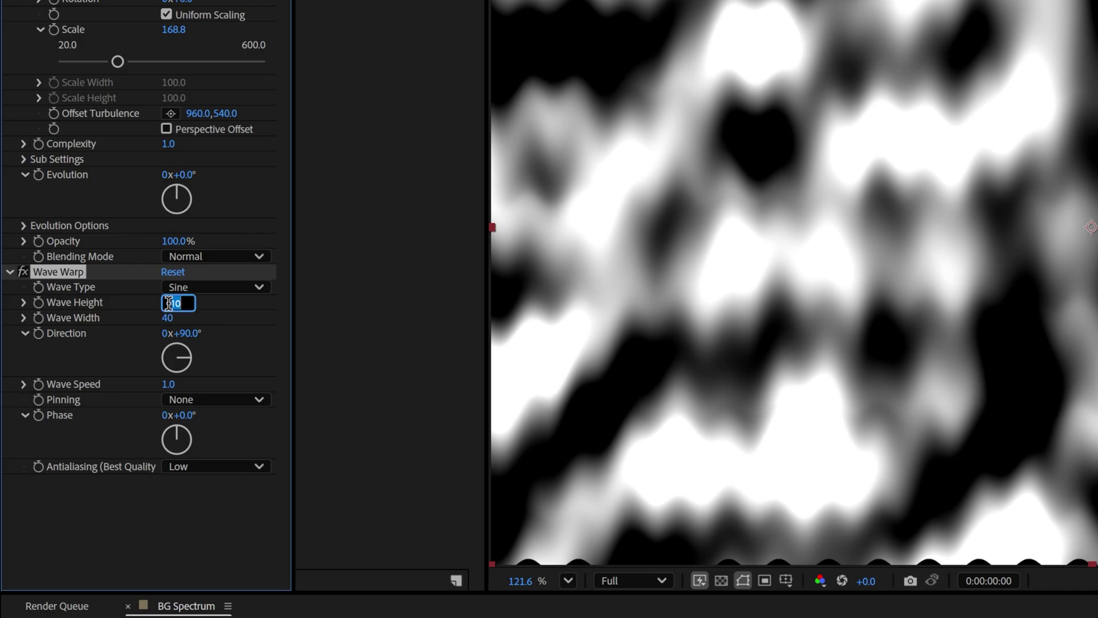
{"action": "type", "text": "70"}
{"action": "key", "text": "Return"}
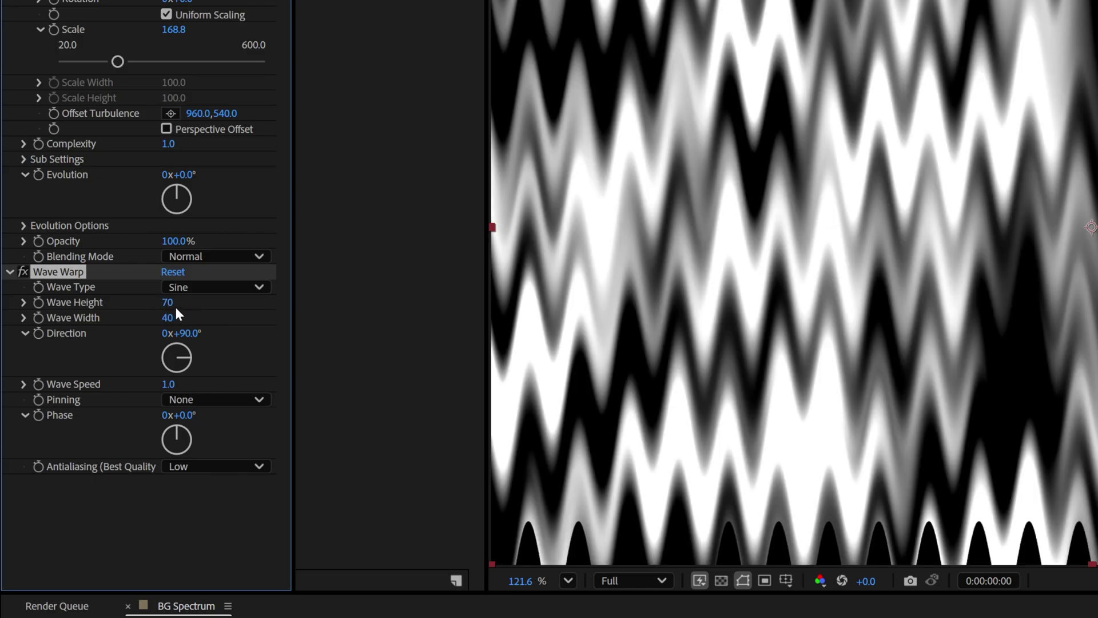
{"action": "left_click", "coordinate": [168, 317]}
{"action": "type", "text": "14"}
{"action": "key", "text": "Return"}
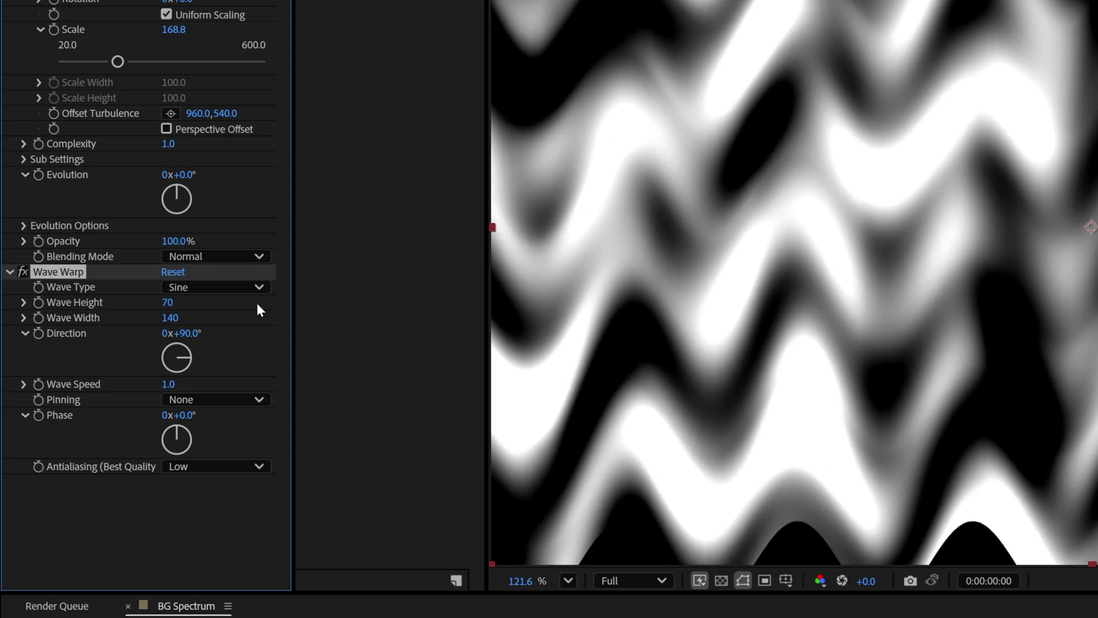
{"action": "left_click", "coordinate": [195, 333]}
{"action": "type", "text": "45"}
{"action": "key", "text": "Return"}
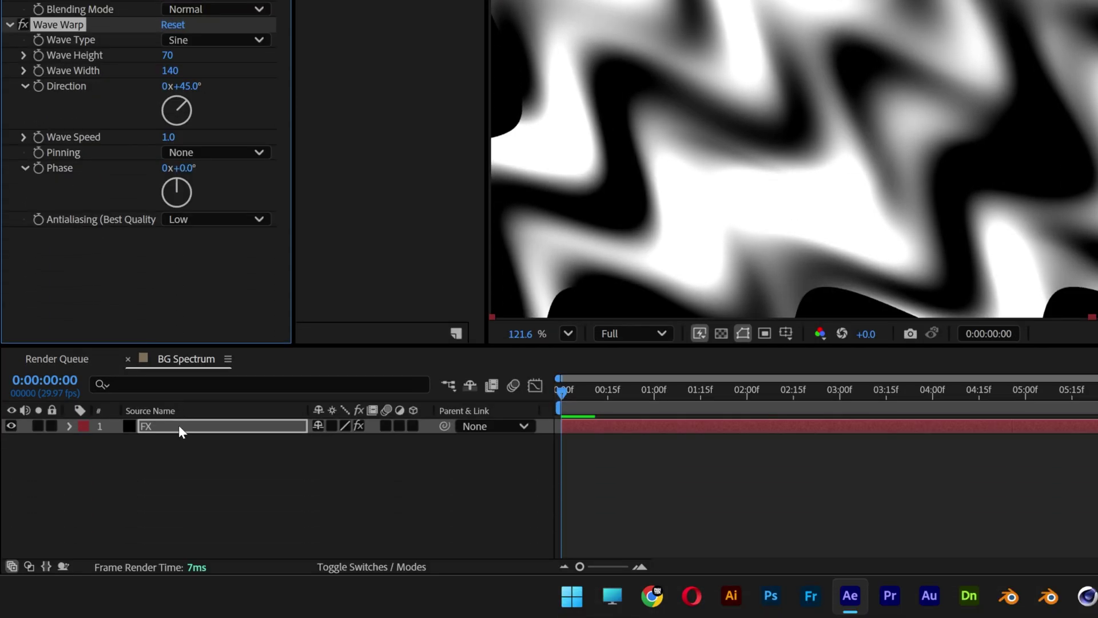
Scale the FX layer from 100% to 111% in the timeline.
{"action": "left_click", "coordinate": [179, 426]}
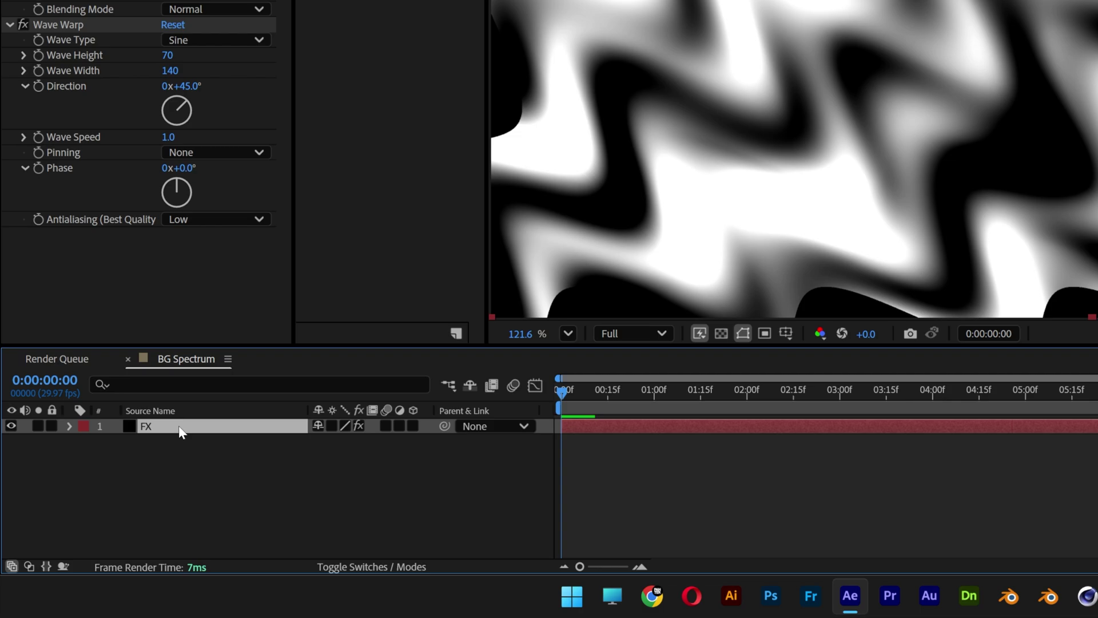
{"action": "key", "text": "s"}
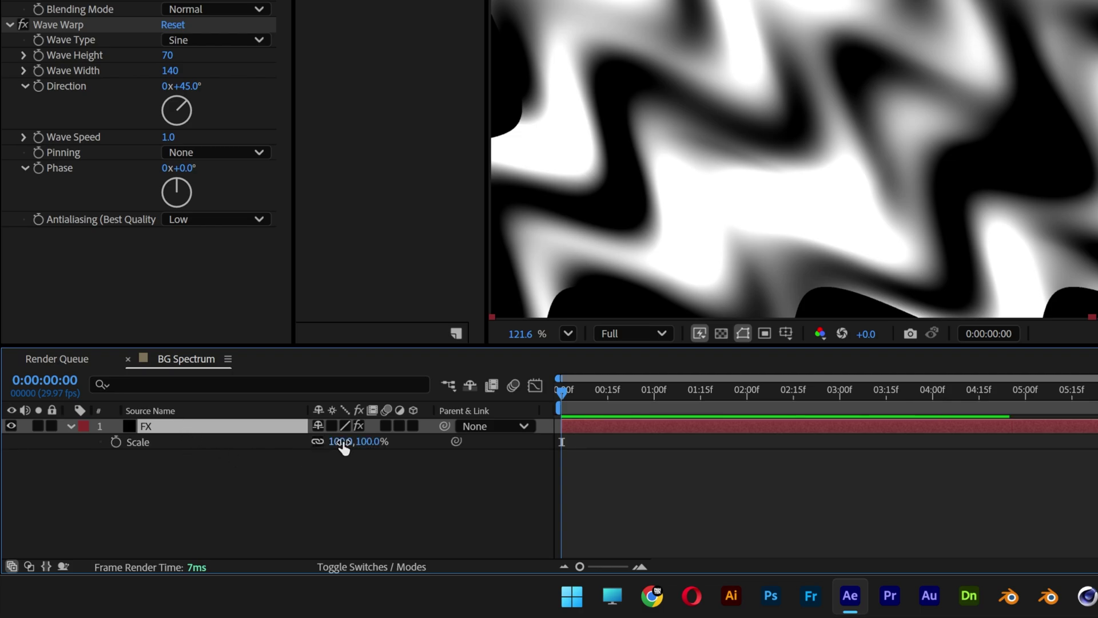
{"action": "left_click_drag", "start_coordinate": [343, 447], "coordinate": [350, 444]}
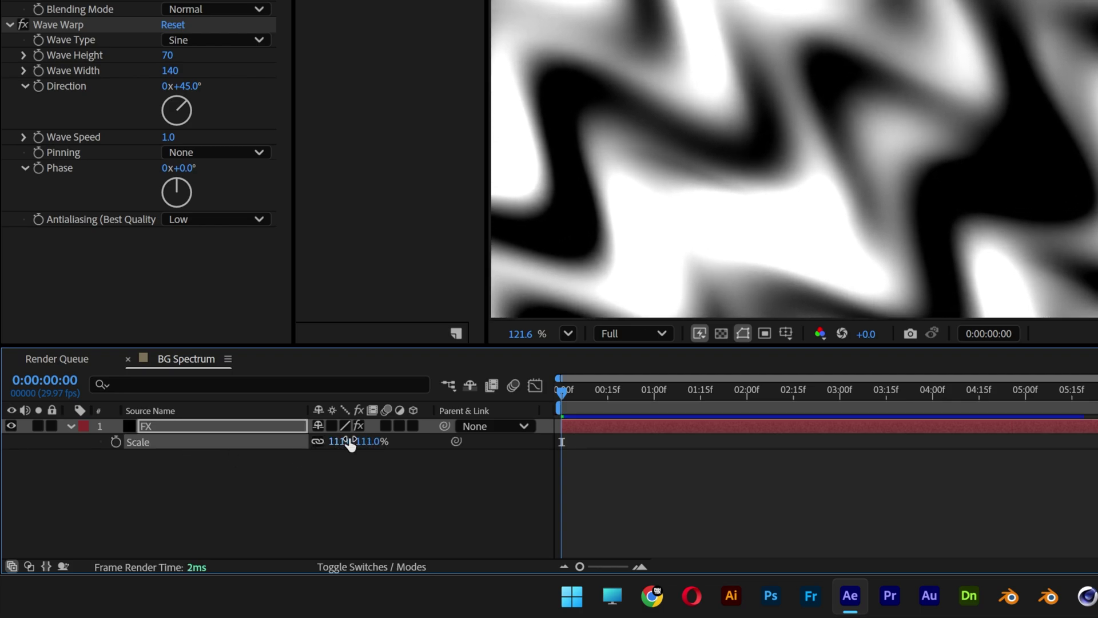
{"action": "left_click", "coordinate": [205, 431]}
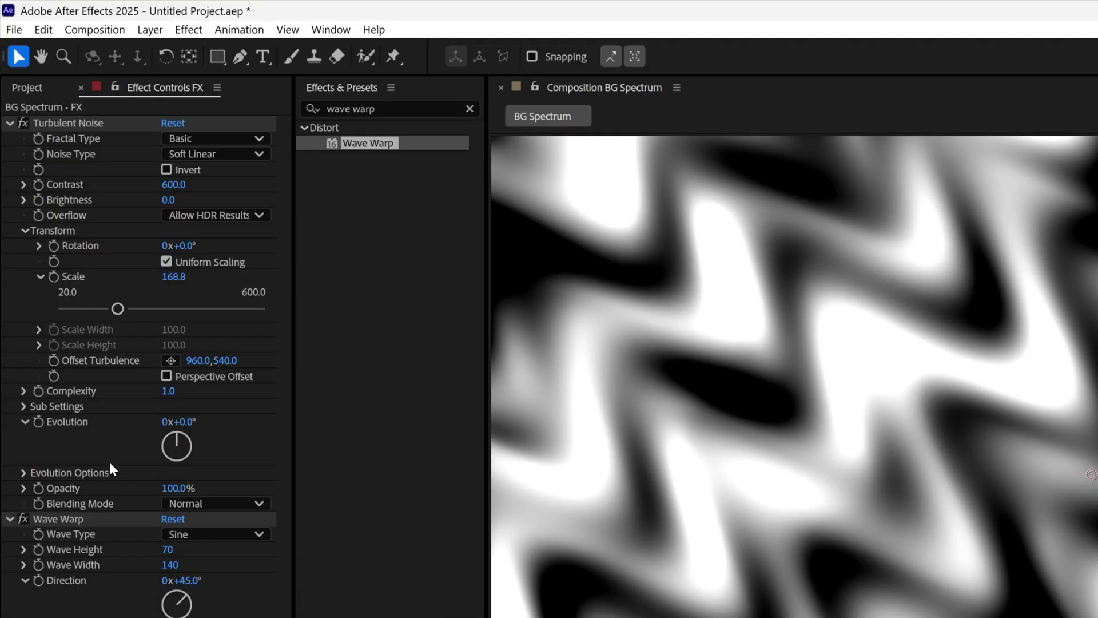
Keyframe noise Evolution from 0 at the start to 1 revolution at 5:04, then return to 0:00.
{"action": "left_click", "coordinate": [64, 422]}
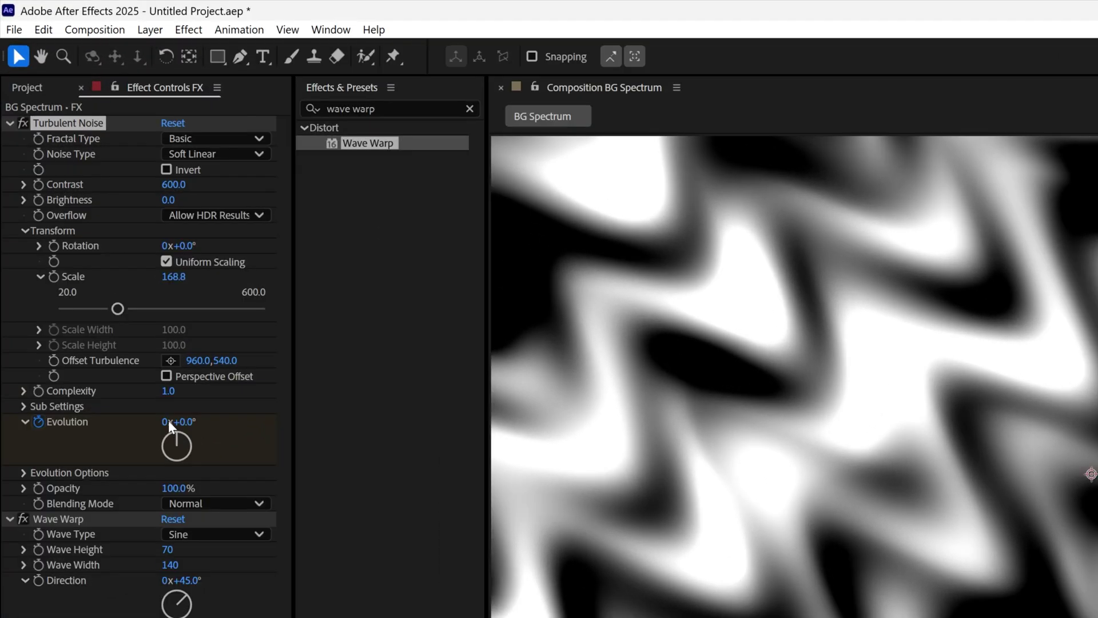
{"action": "left_click", "coordinate": [168, 422]}
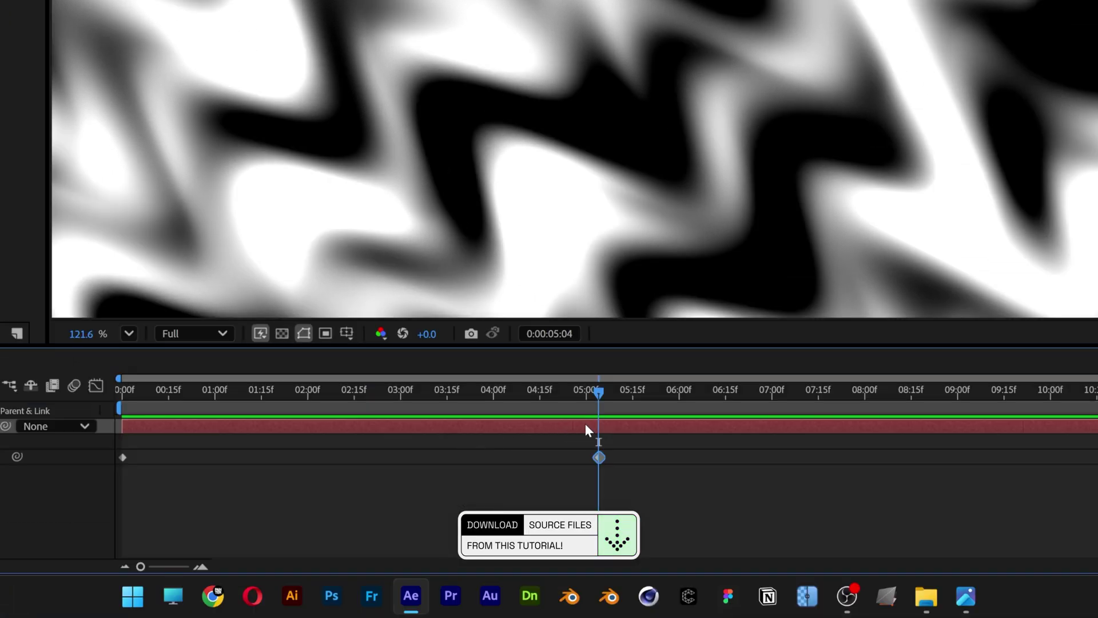
{"action": "left_click_drag", "start_coordinate": [596, 390], "coordinate": [114, 401]}
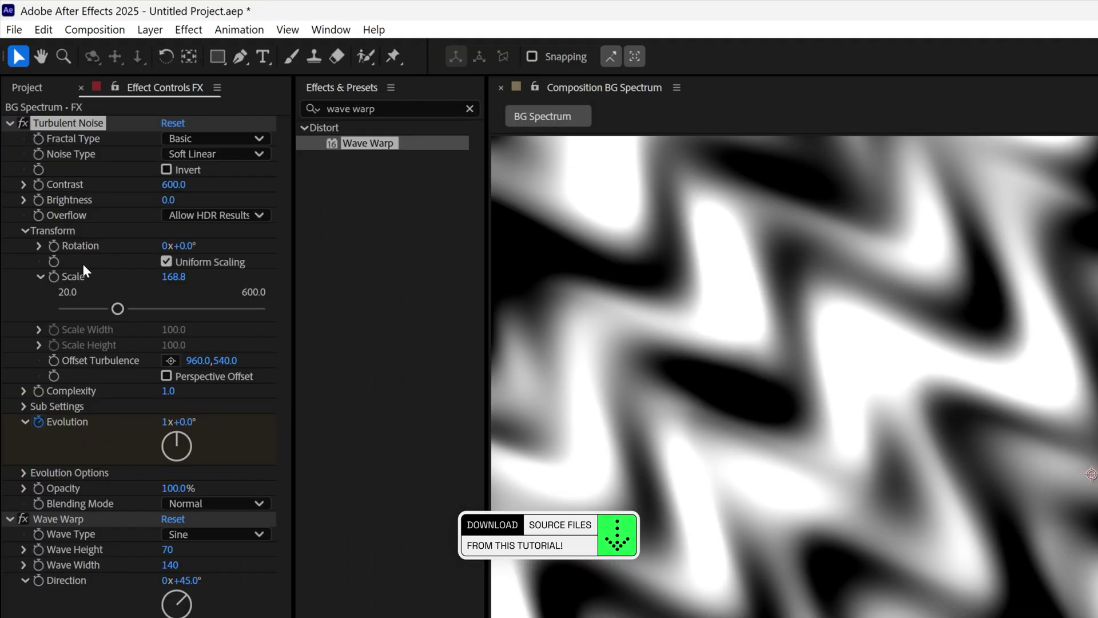
Keyframe noise Rotation to 1 revolution at 5:04, then select both 5:04 keyframes to stretch toward 15:00.
{"action": "left_click", "coordinate": [85, 246]}
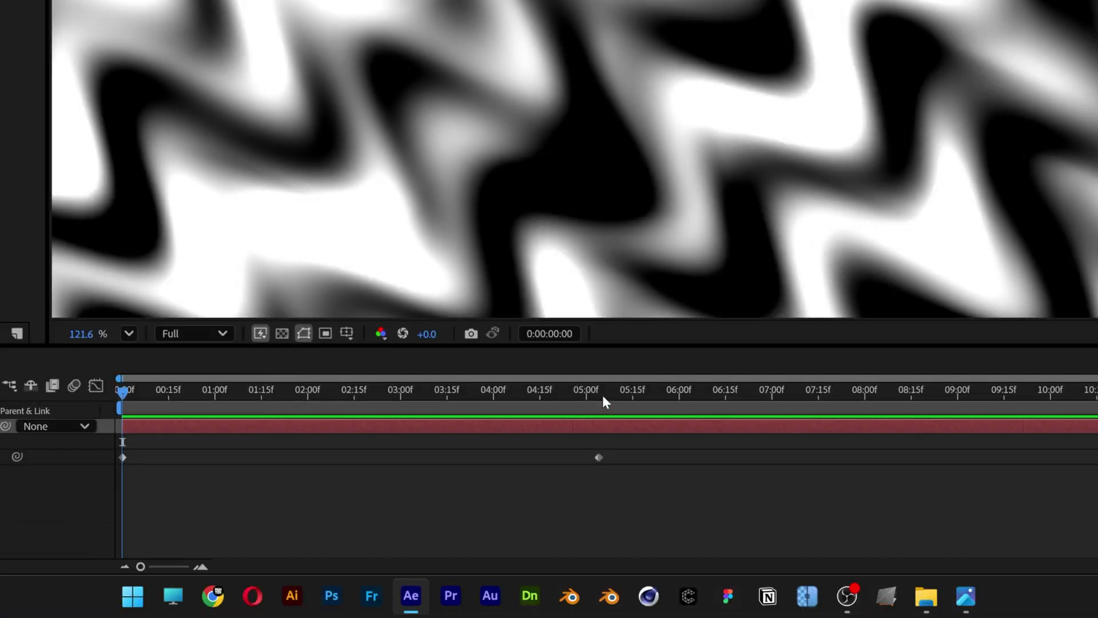
{"action": "left_click", "coordinate": [600, 394]}
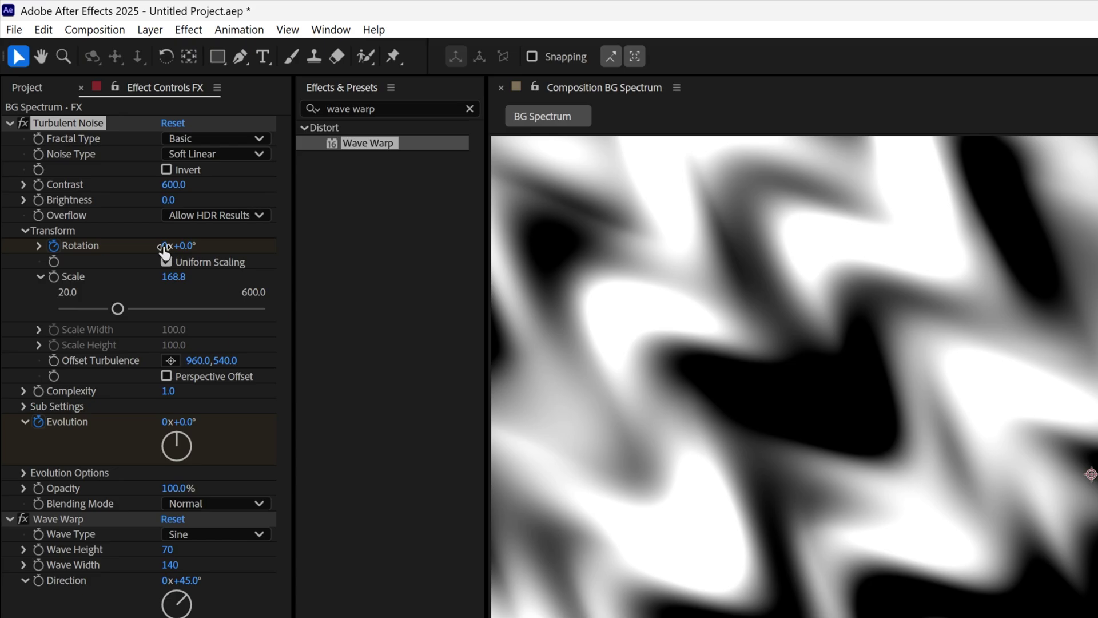
{"action": "left_click", "coordinate": [166, 245]}
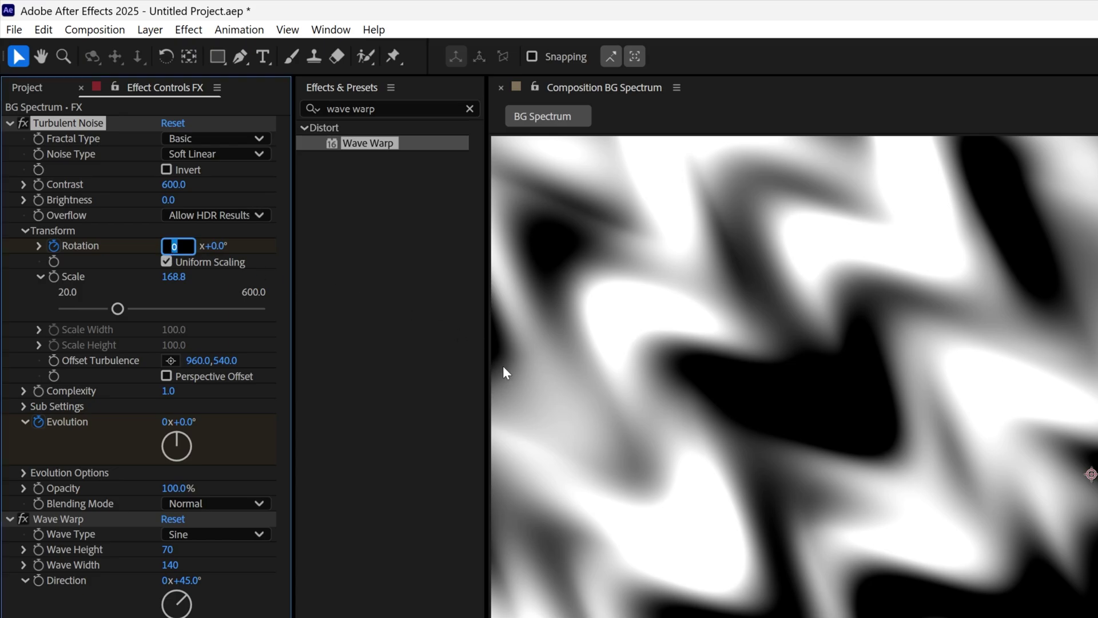
{"action": "type", "text": "1"}
{"action": "key", "text": "Return"}
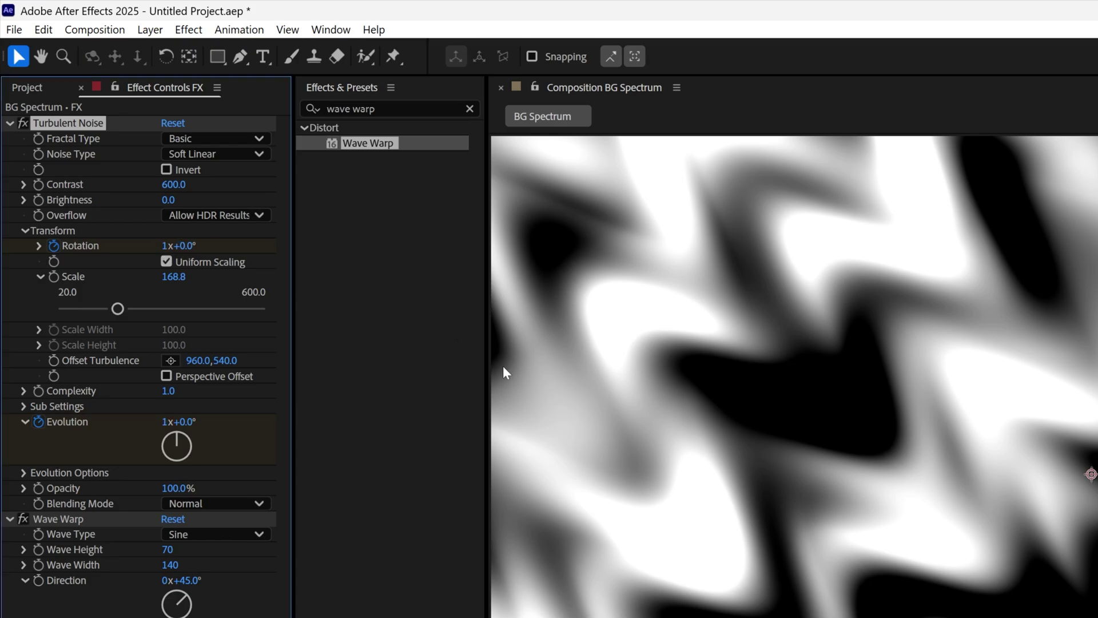
{"action": "key", "text": "u"}
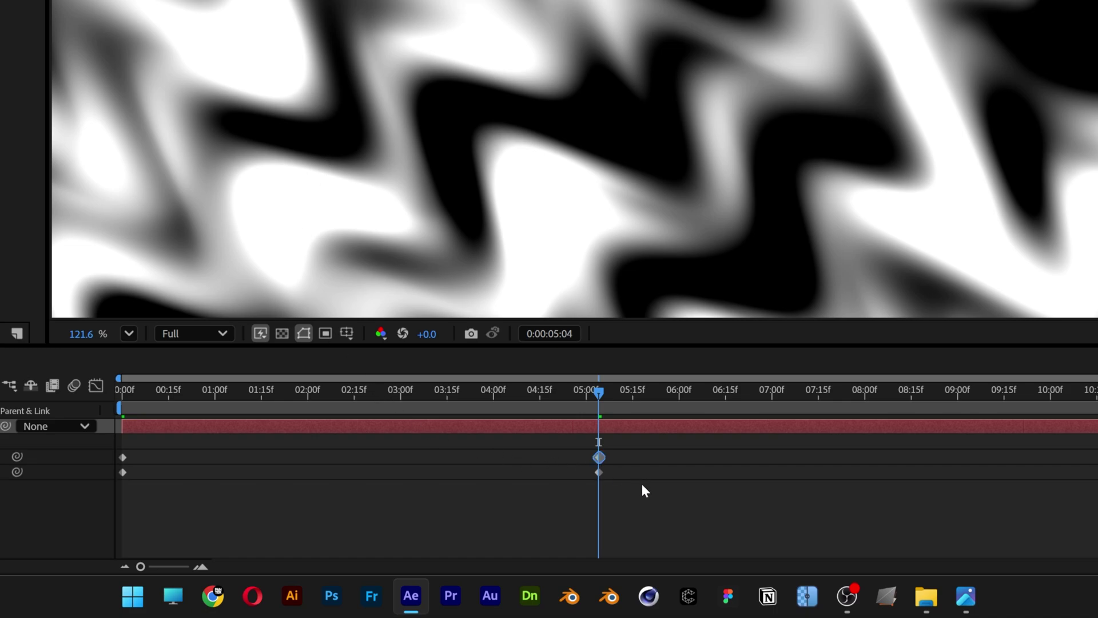
{"action": "mouse_move", "coordinate": [573, 502]}
{"action": "left_mouse_down"}
{"action": "mouse_move", "coordinate": [650, 449]}
{"action": "mouse_move", "coordinate": [632, 458]}
{"action": "mouse_move", "coordinate": [1097, 480]}
{"action": "mouse_move", "coordinate": [1073, 478]}
{"action": "left_mouse_up"}
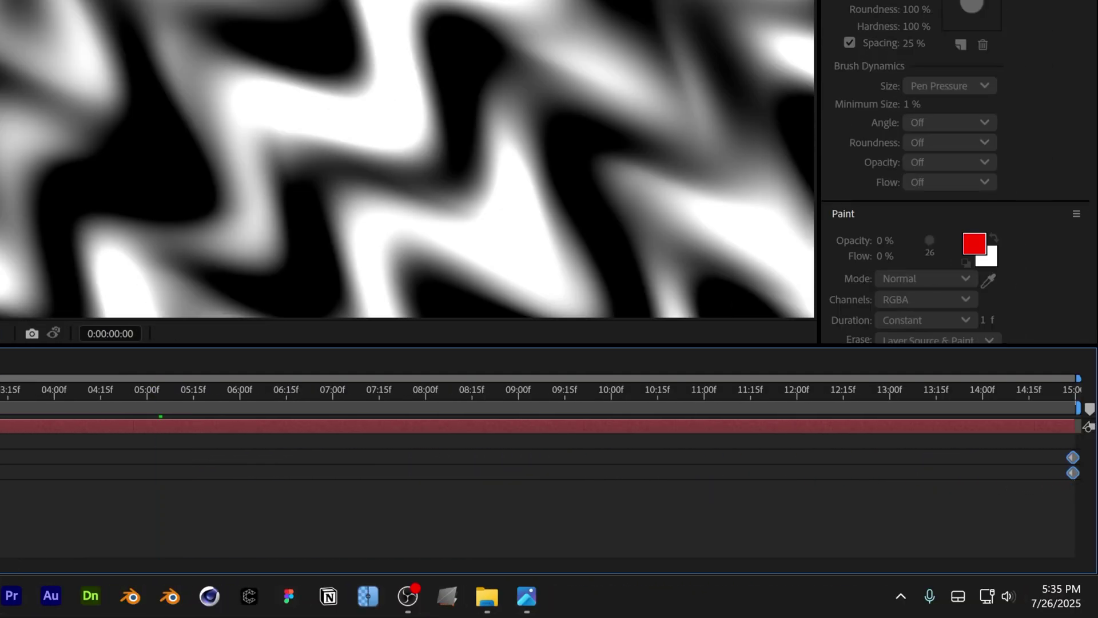
Shorten the work area to the first 4 seconds and preview the turning noise from the start.
{"action": "key", "text": "space"}
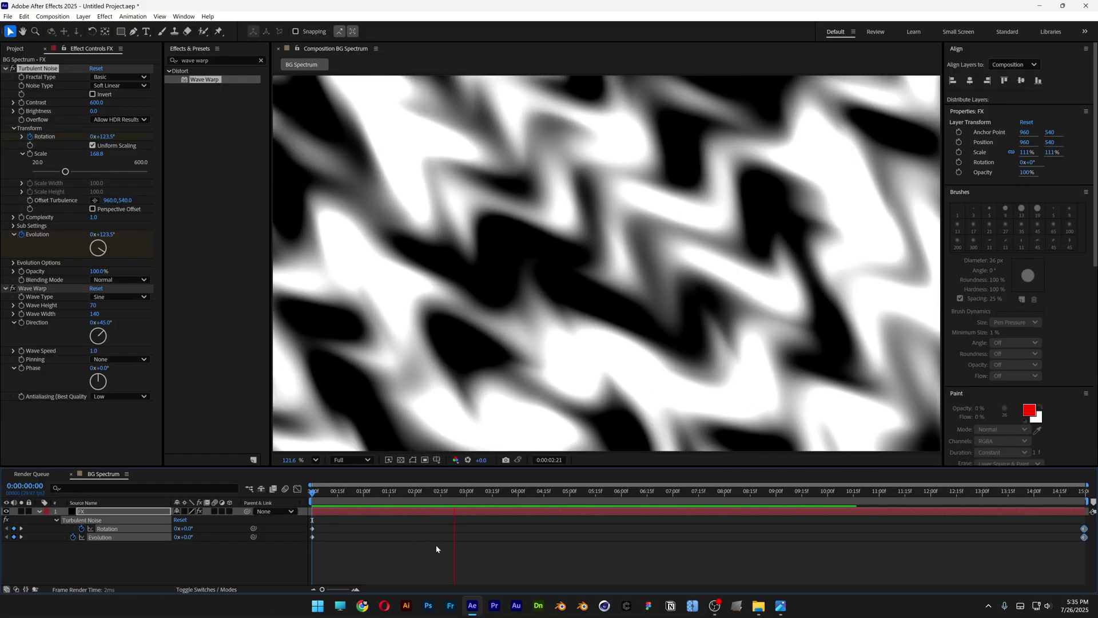
{"action": "left_click_drag", "start_coordinate": [1085, 499], "coordinate": [517, 526]}
{"action": "key", "text": "Home"}
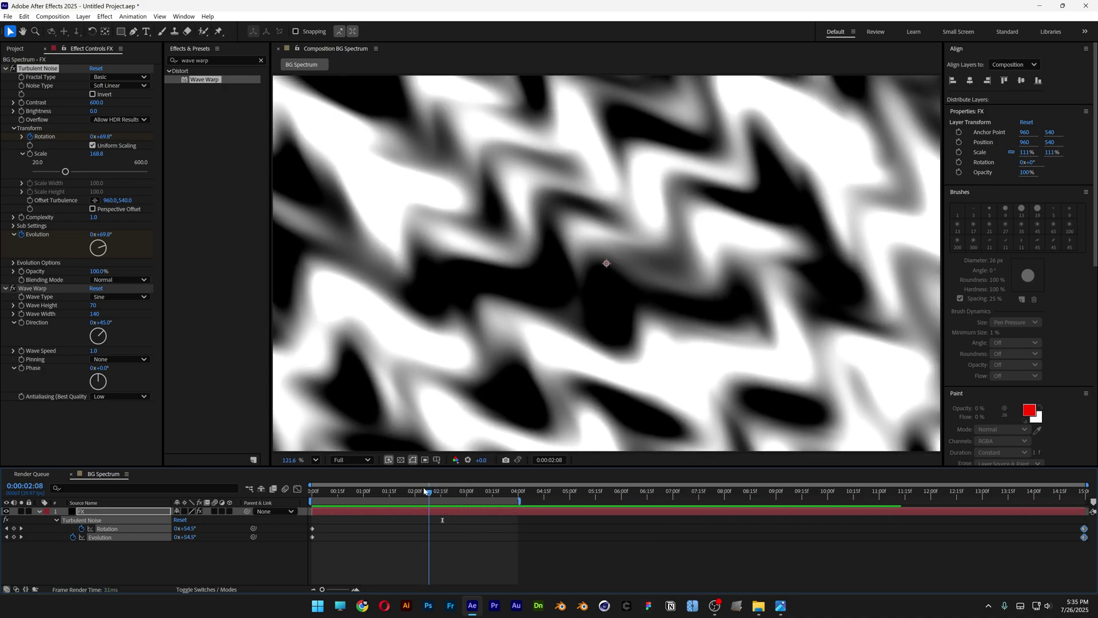
{"action": "key", "text": "space"}
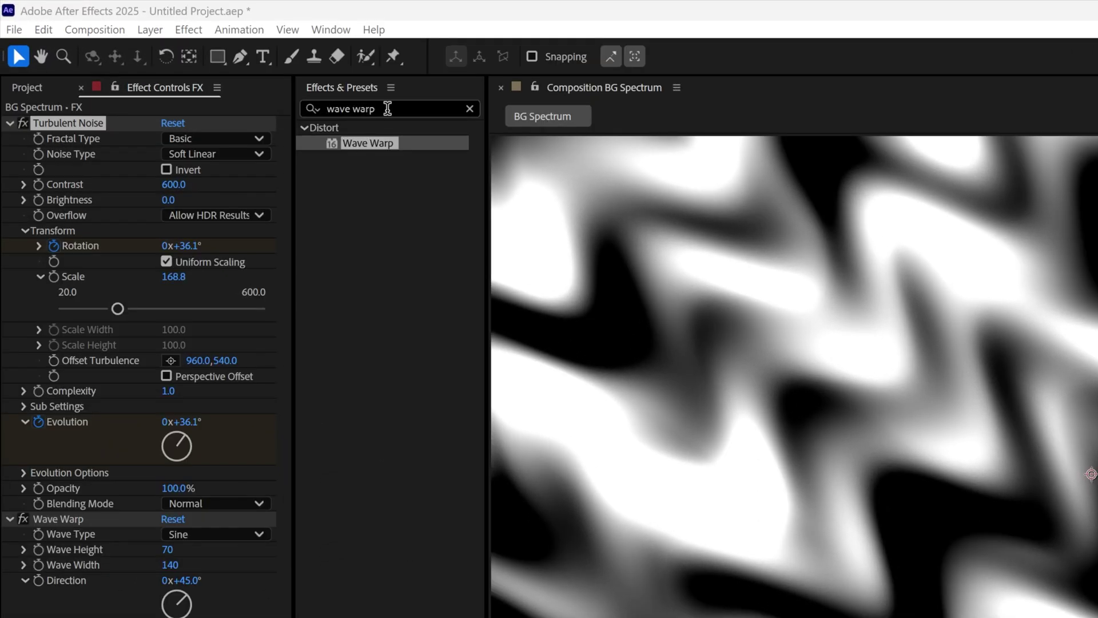
Apply Curves to FX and lower the top-right point so whites dim to light gray.
{"action": "left_click_drag", "start_coordinate": [214, 61], "coordinate": [171, 61]}
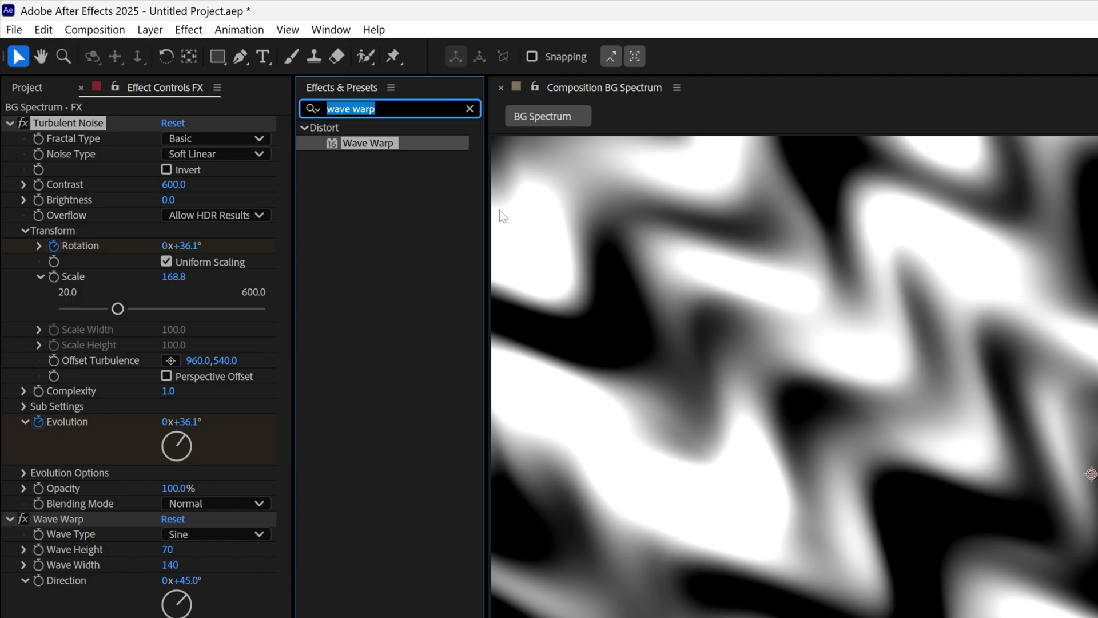
{"action": "type", "text": "curves"}
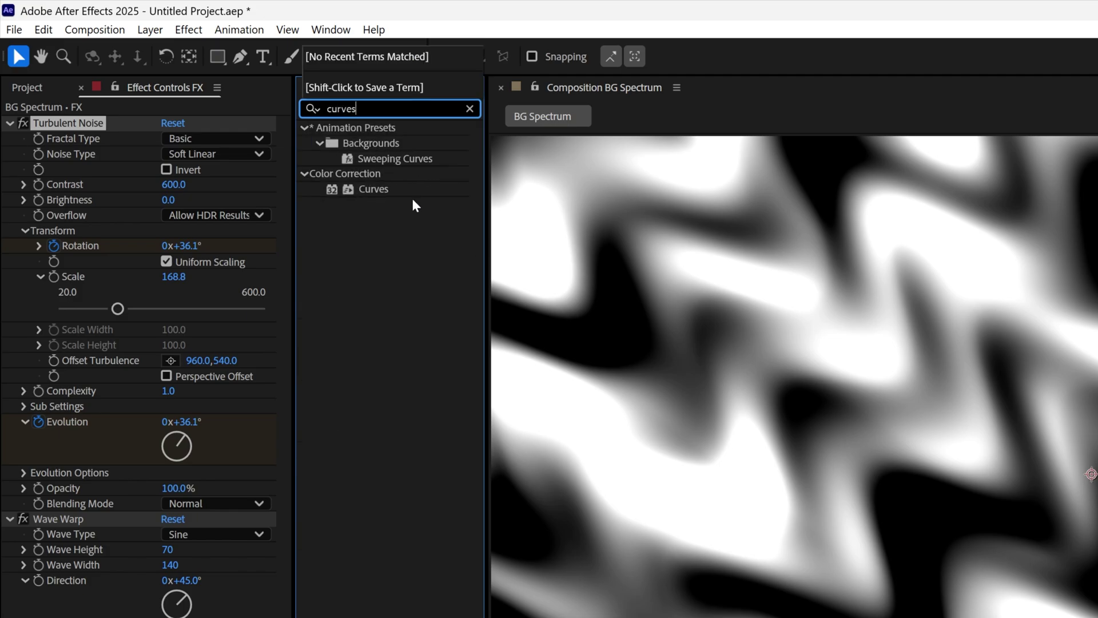
{"action": "left_click_drag", "start_coordinate": [384, 184], "coordinate": [218, 529]}
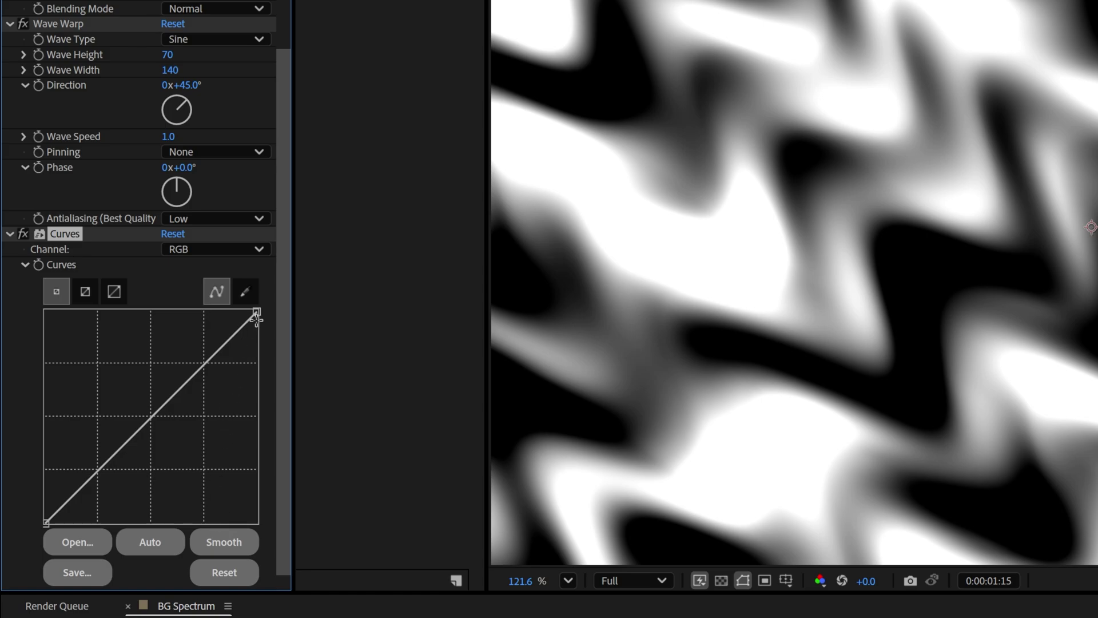
{"action": "left_click_drag", "start_coordinate": [256, 311], "coordinate": [281, 337]}
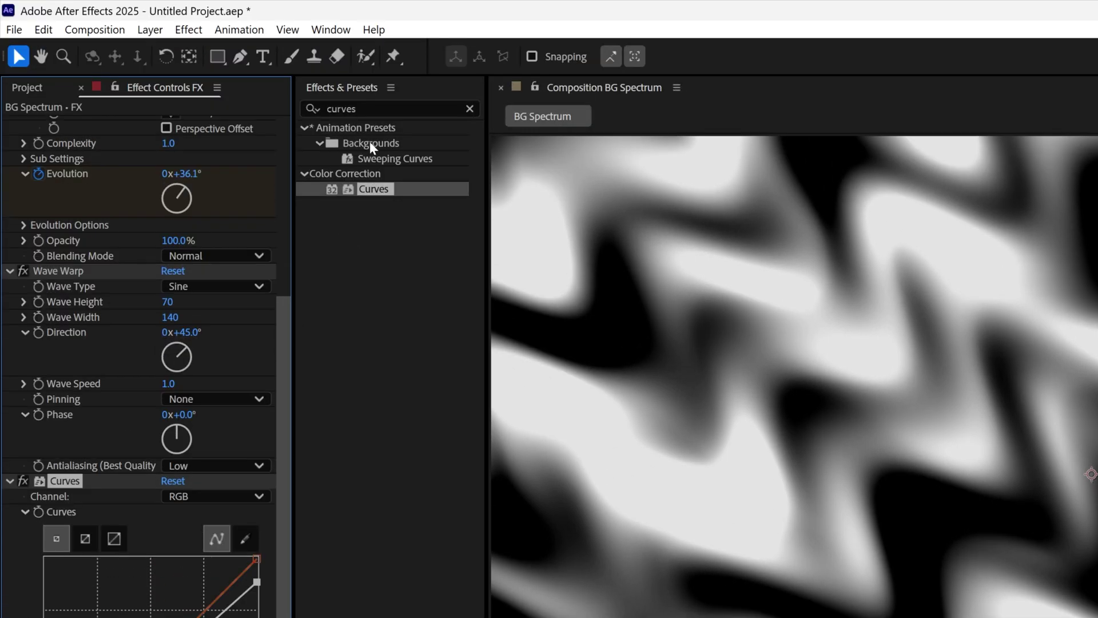
Add CC Ball Action to FX with Grid Spacing 1 and Ball Size 45.
{"action": "double_click", "coordinate": [342, 108]}
{"action": "type", "text": "cc "}
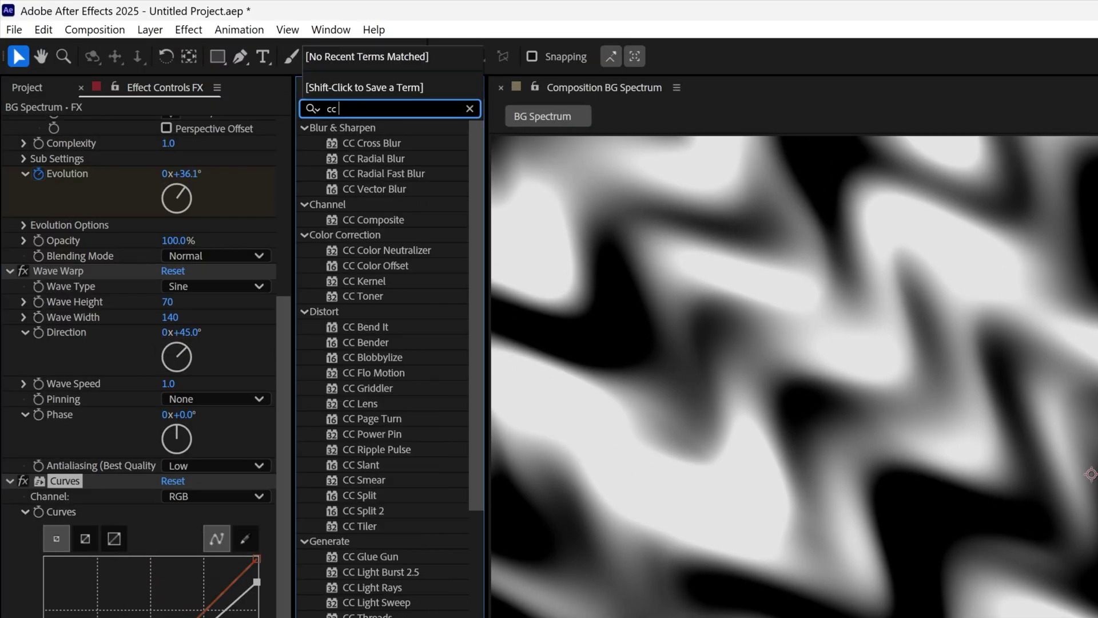
{"action": "type", "text": "ball action"}
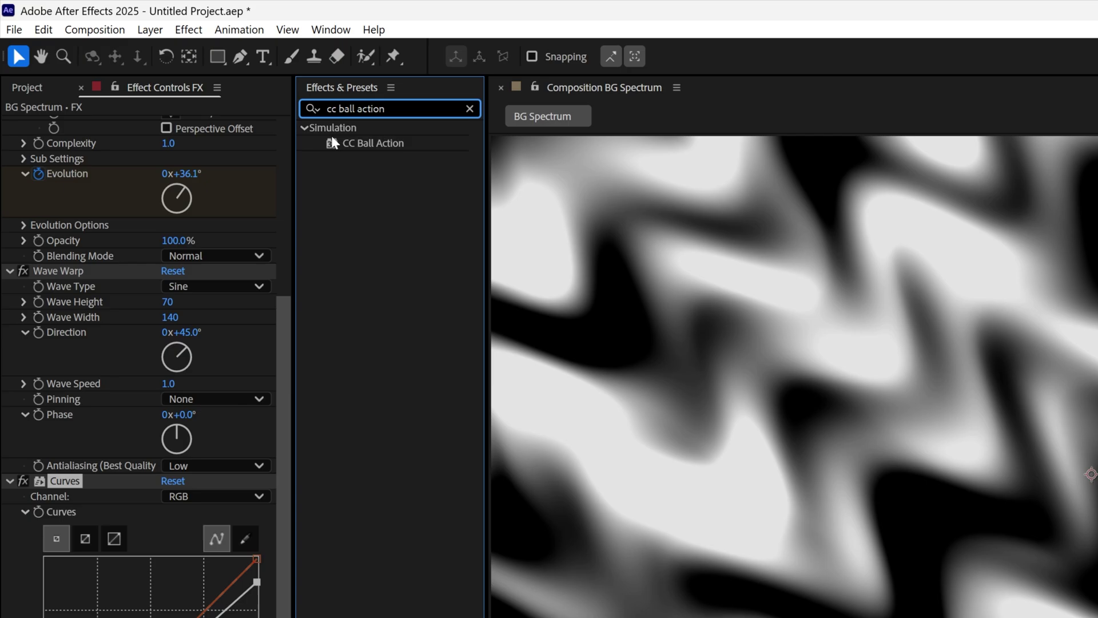
{"action": "left_click_drag", "start_coordinate": [369, 143], "coordinate": [190, 617]}
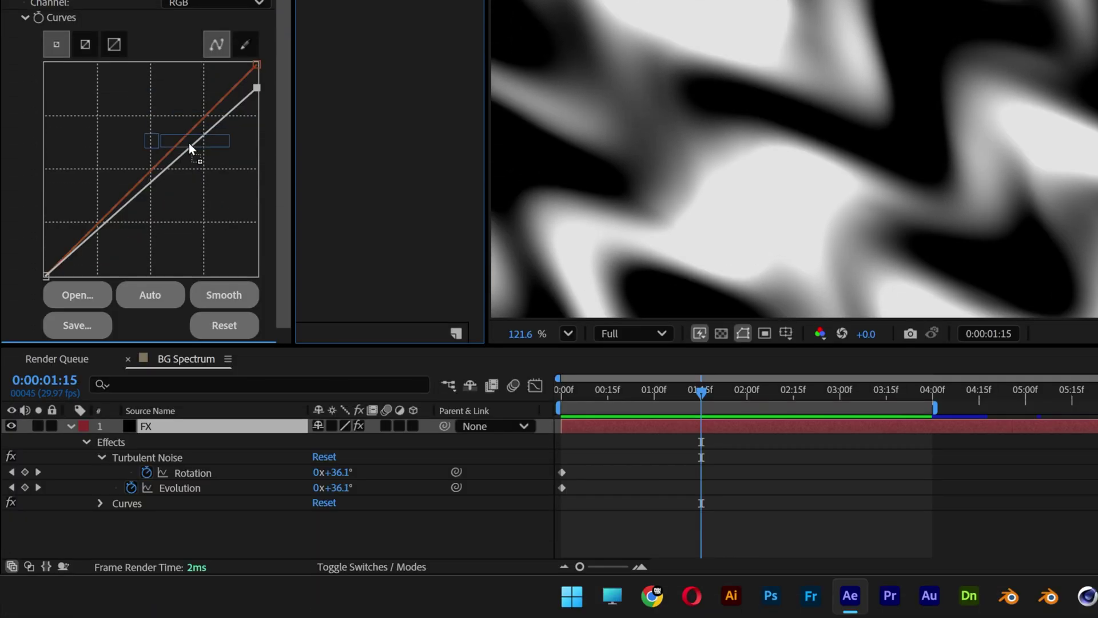
{"action": "left_click_drag", "start_coordinate": [184, 314], "coordinate": [180, 318]}
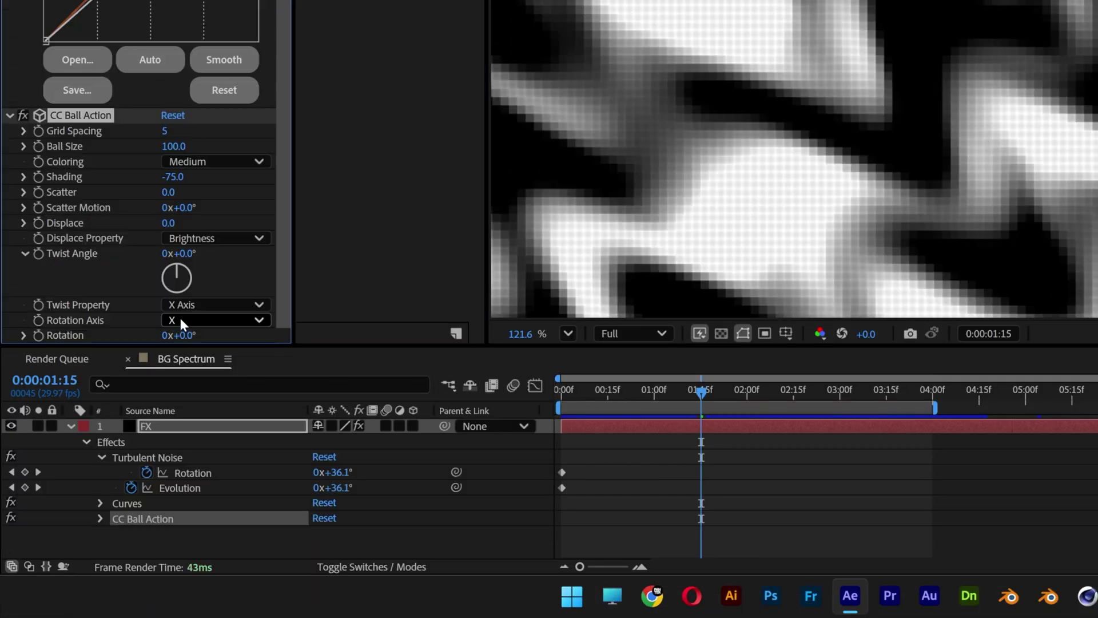
{"action": "left_click", "coordinate": [167, 131]}
{"action": "type", "text": "1"}
{"action": "key", "text": "Return"}
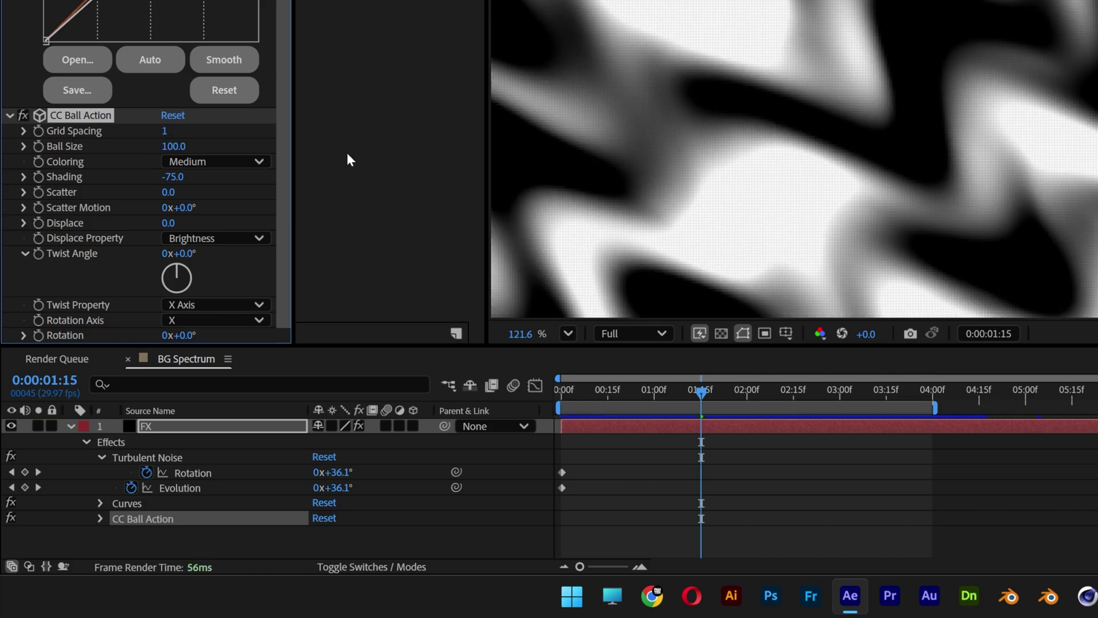
{"action": "left_click", "coordinate": [172, 146]}
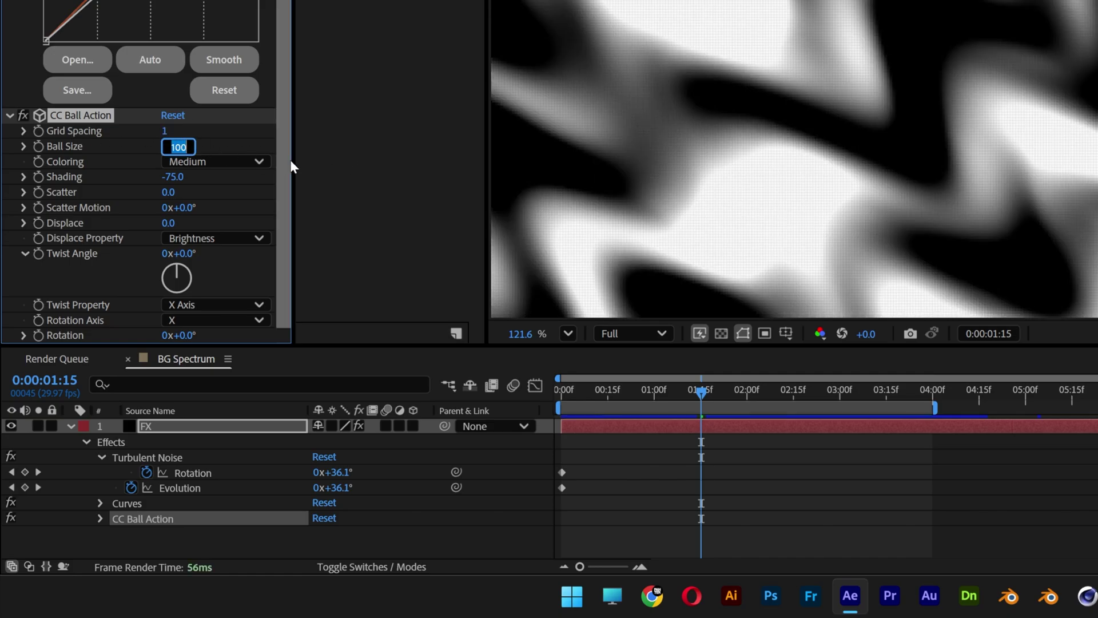
{"action": "type", "text": "45"}
{"action": "key", "text": "Return"}
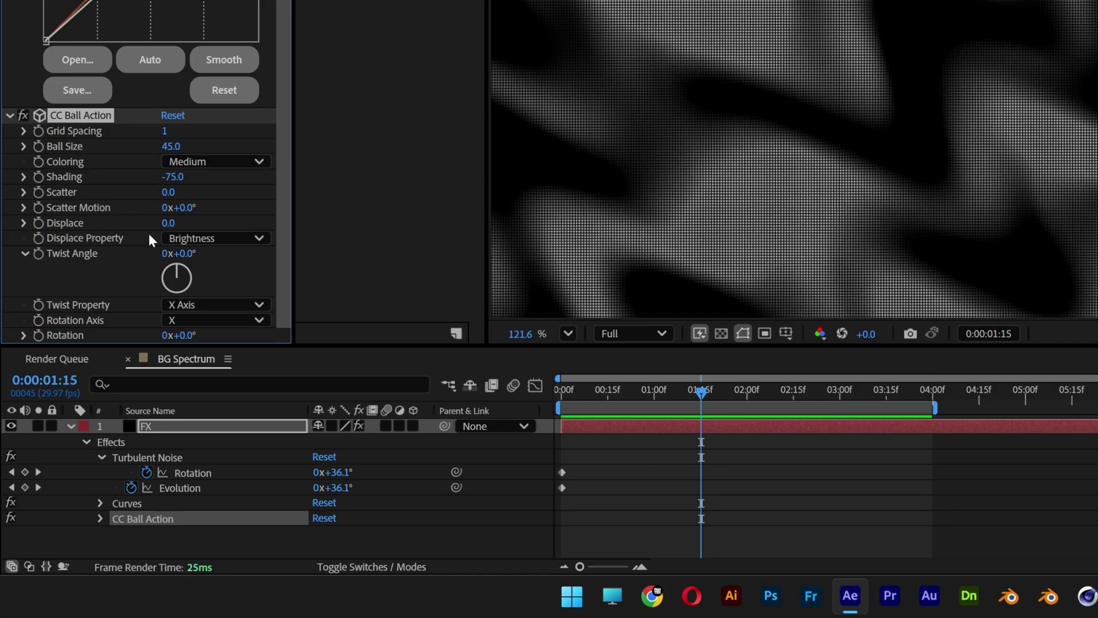
Raise CC Ball Action Displace to about 40 and preview the wavy dotted animation.
{"action": "mouse_move", "coordinate": [174, 225]}
{"action": "left_mouse_down"}
{"action": "mouse_move", "coordinate": [217, 215]}
{"action": "mouse_move", "coordinate": [195, 209]}
{"action": "left_mouse_up"}
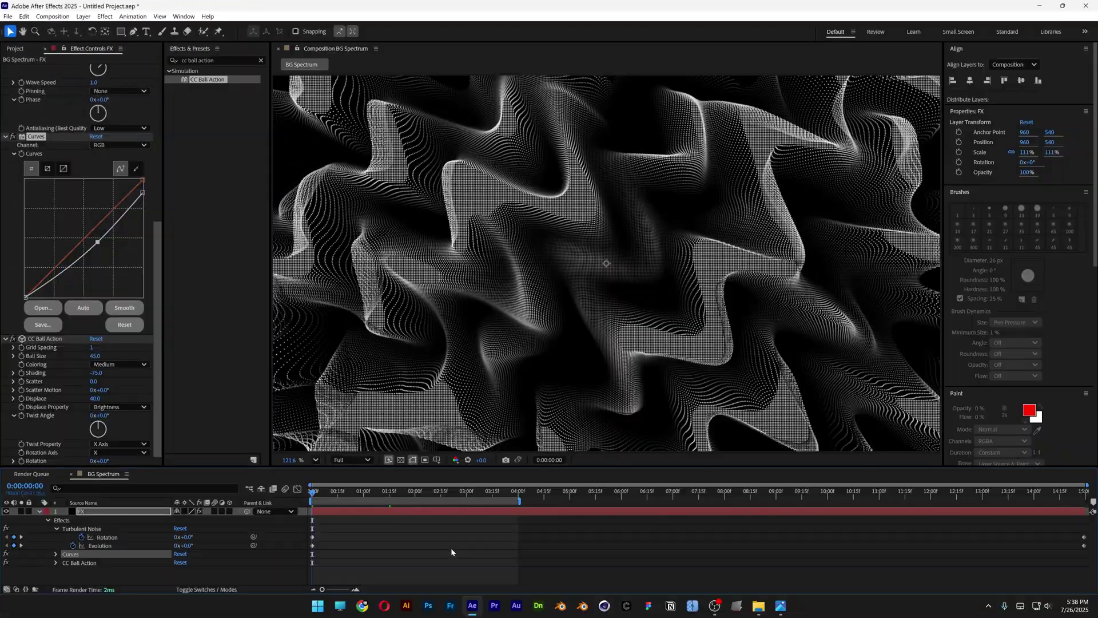
{"action": "key", "text": "space"}
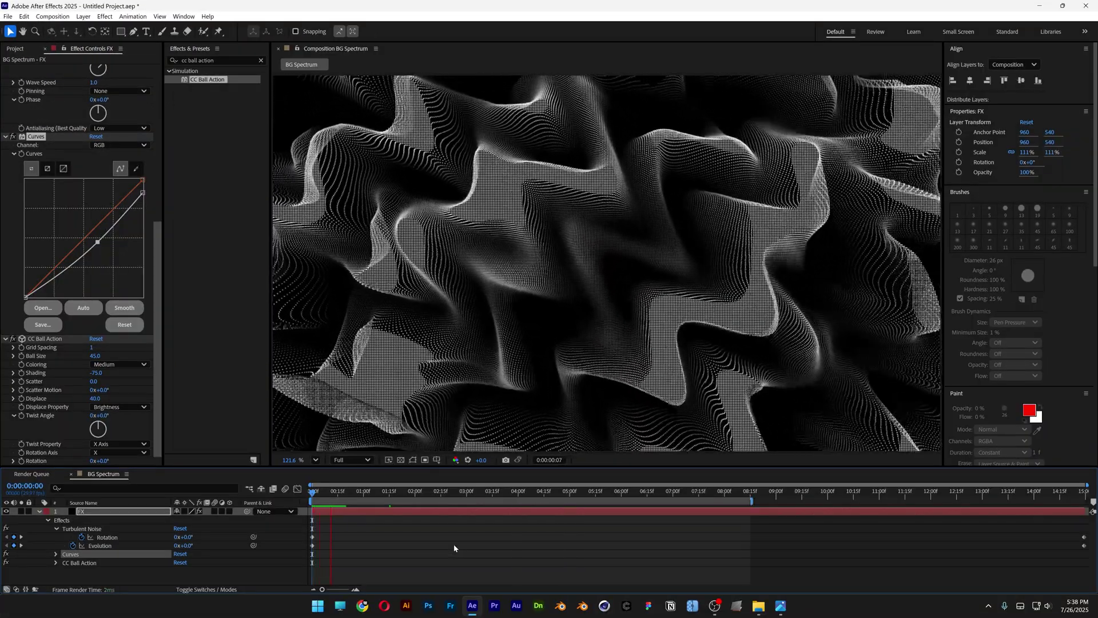